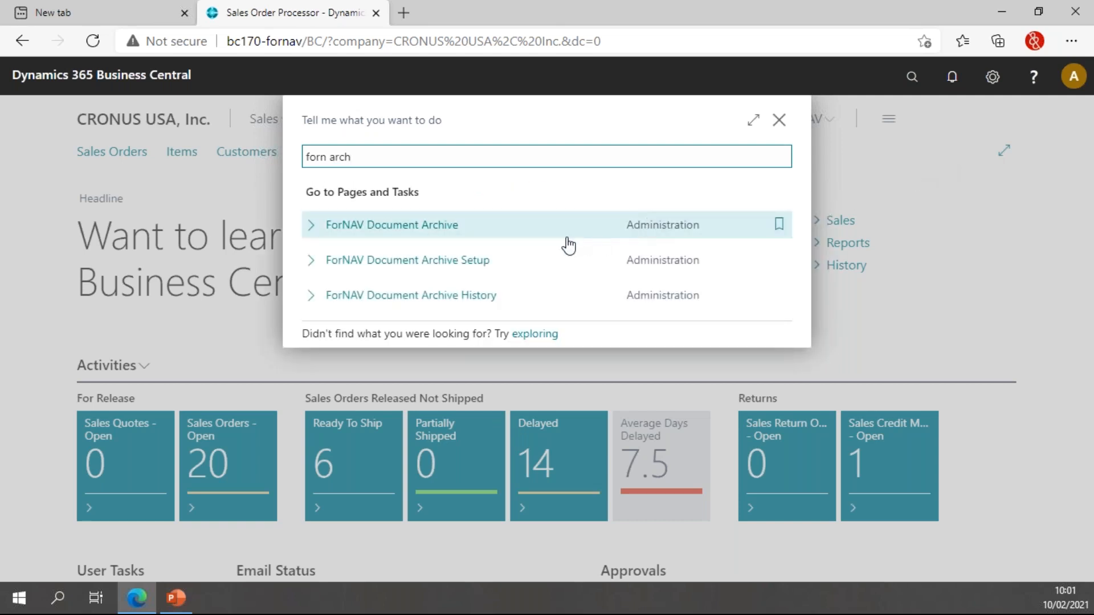
- Open the ForNAV Document Archive Setup and add the Invoice report 6188472 and the Customer List report 6188674
left_click(477, 271)
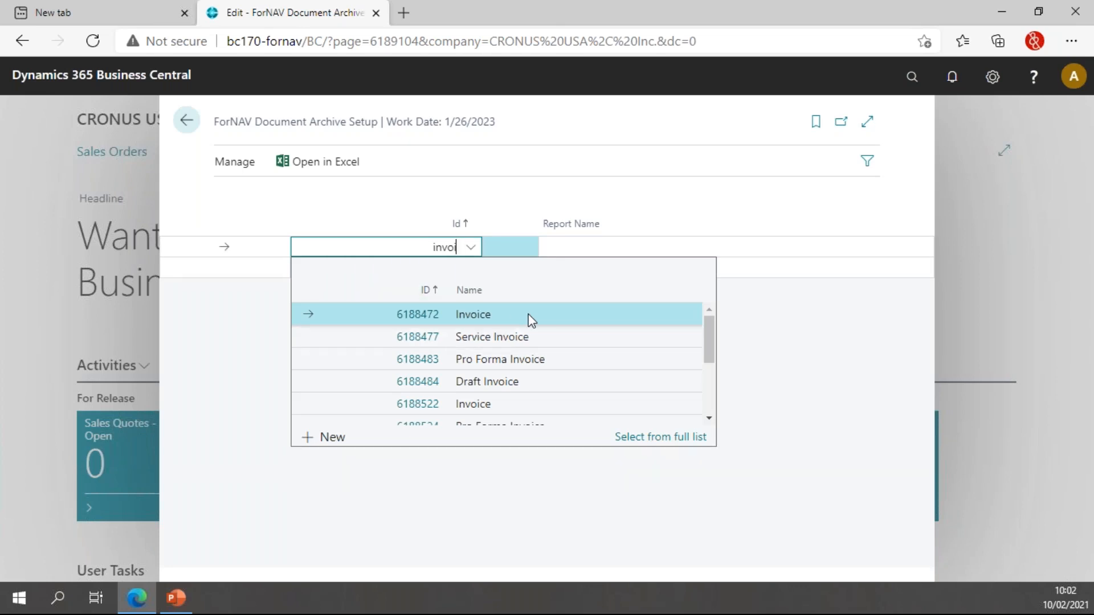
left_click(531, 321)
left_click(461, 268)
left_click(470, 271)
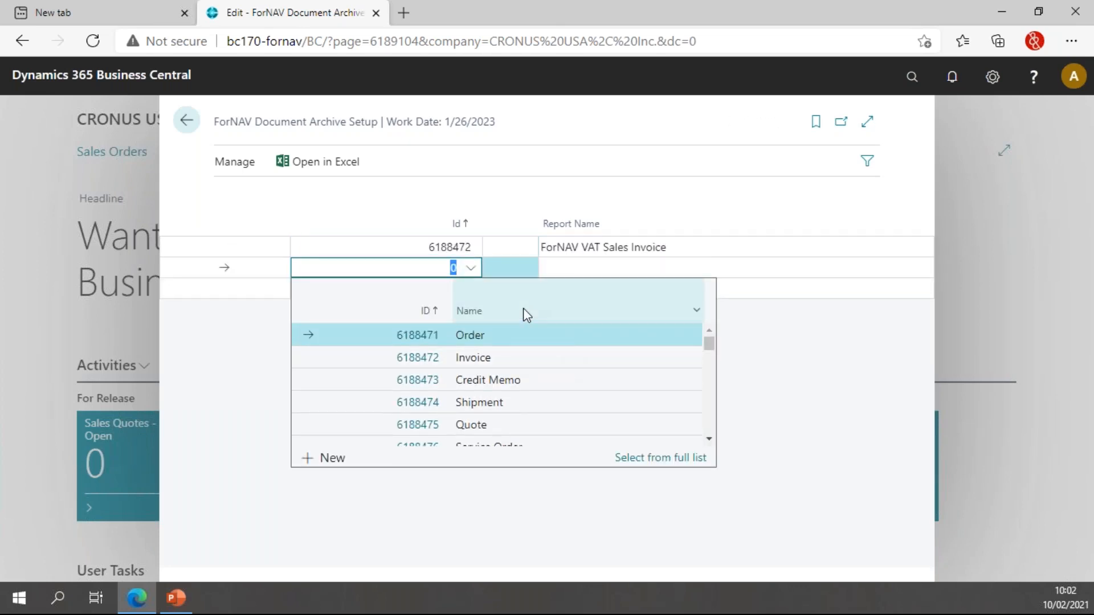
type("cust")
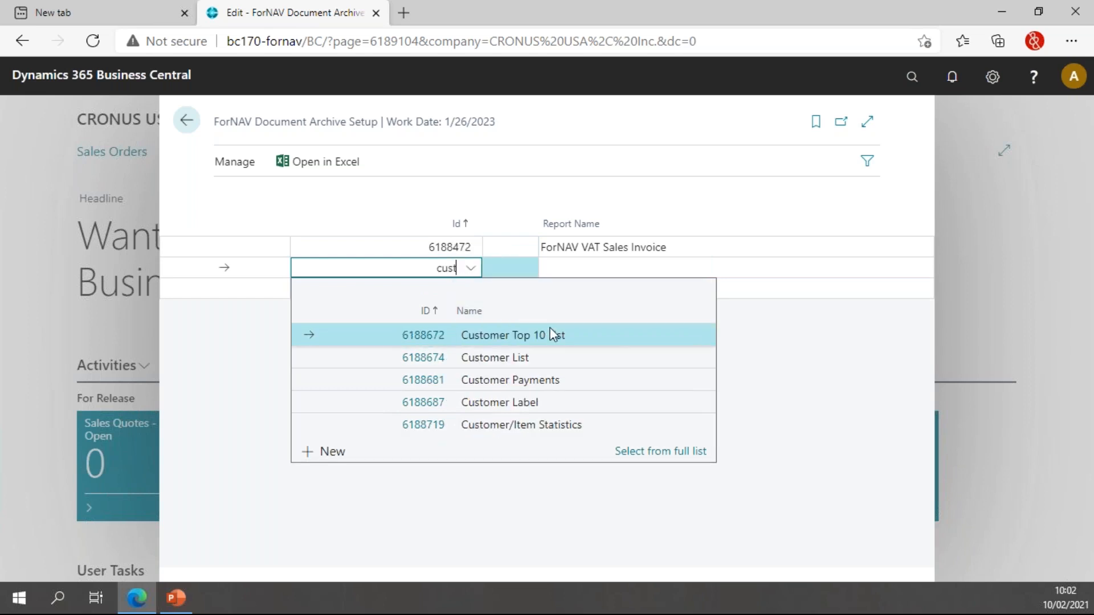
left_click(552, 357)
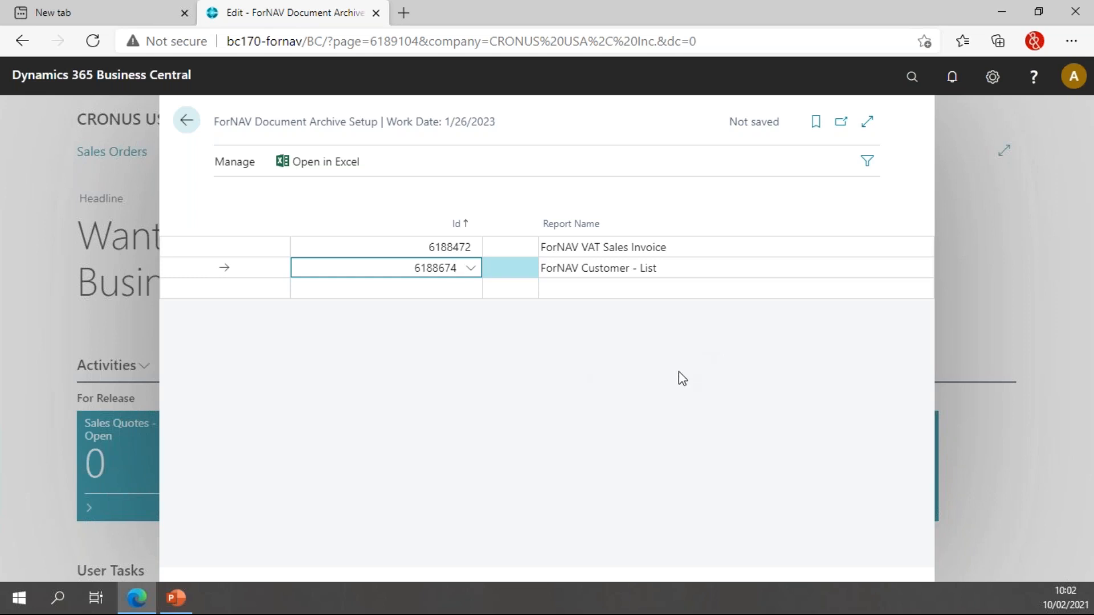
key("Down")
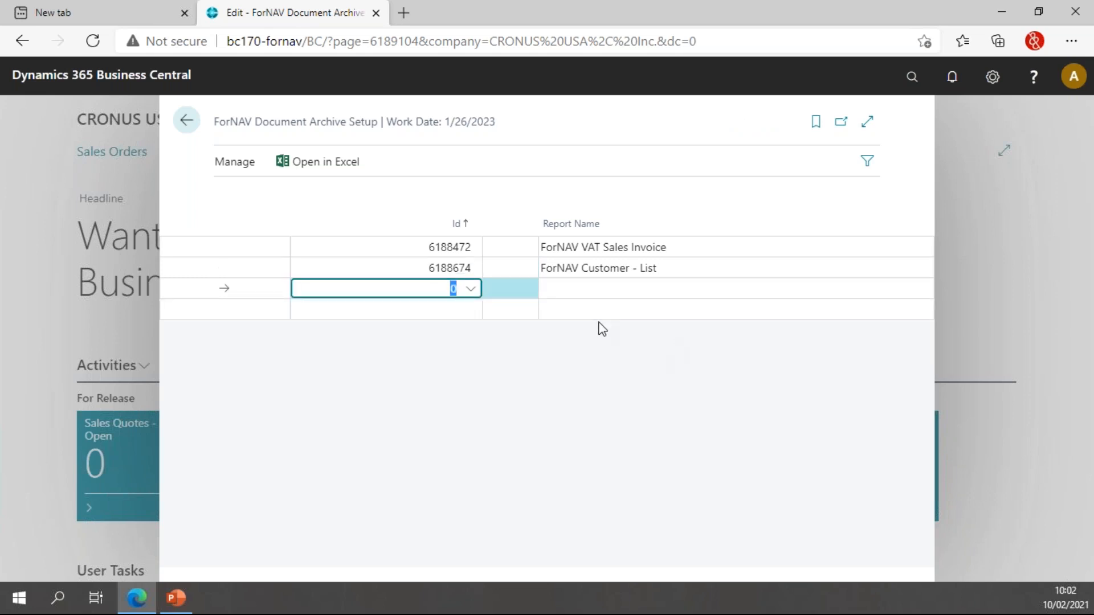
left_click(472, 290)
scroll(527, 354, "down", 5)
scroll(541, 359, "up", 2)
scroll(541, 359, "up", 3)
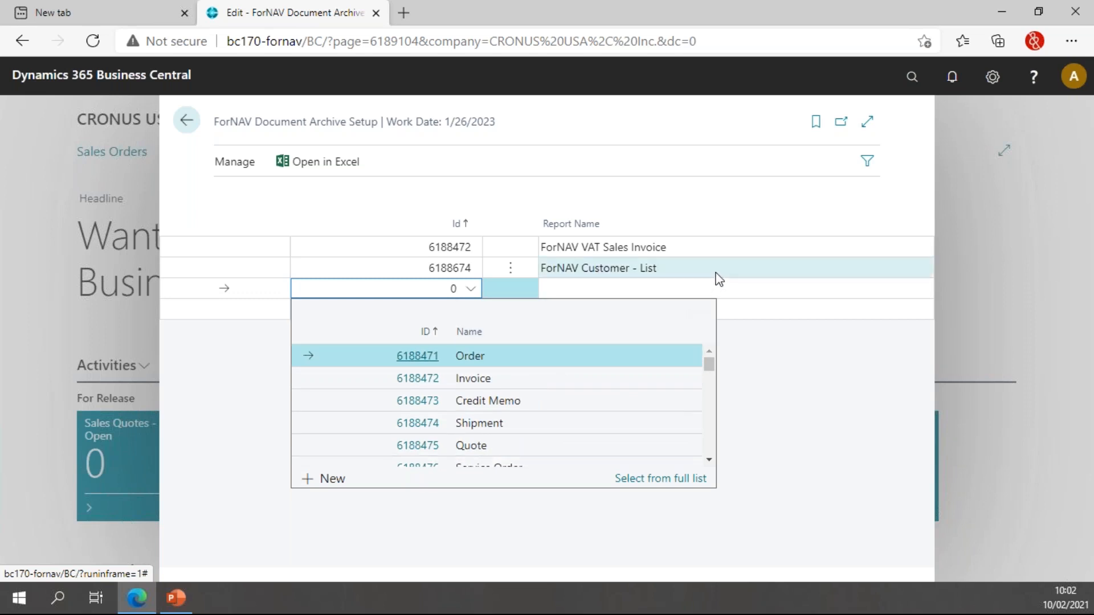
left_click(696, 275)
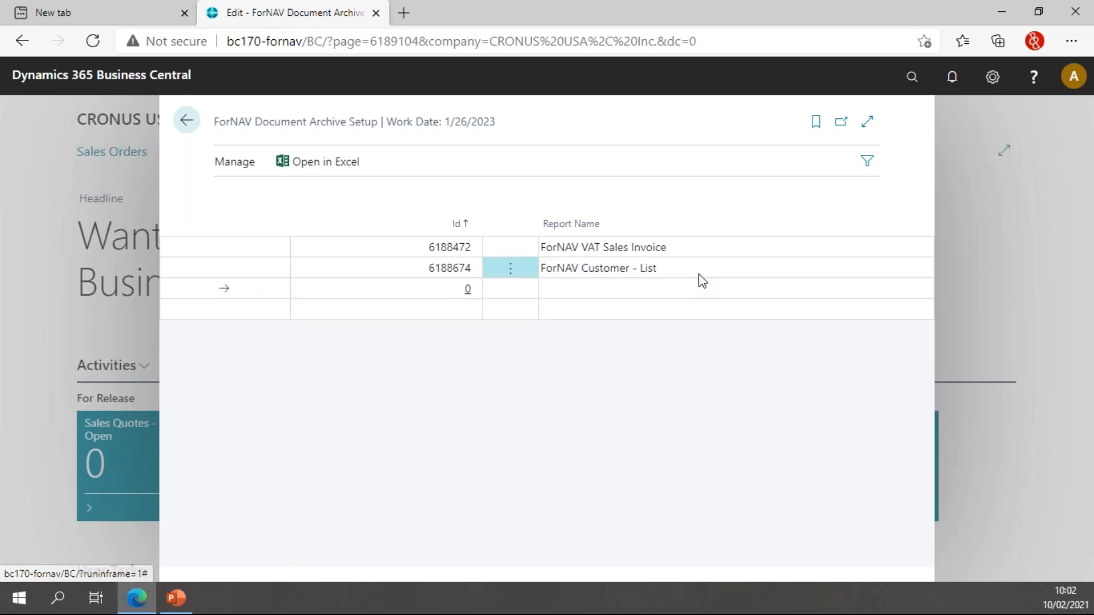
left_click(753, 253)
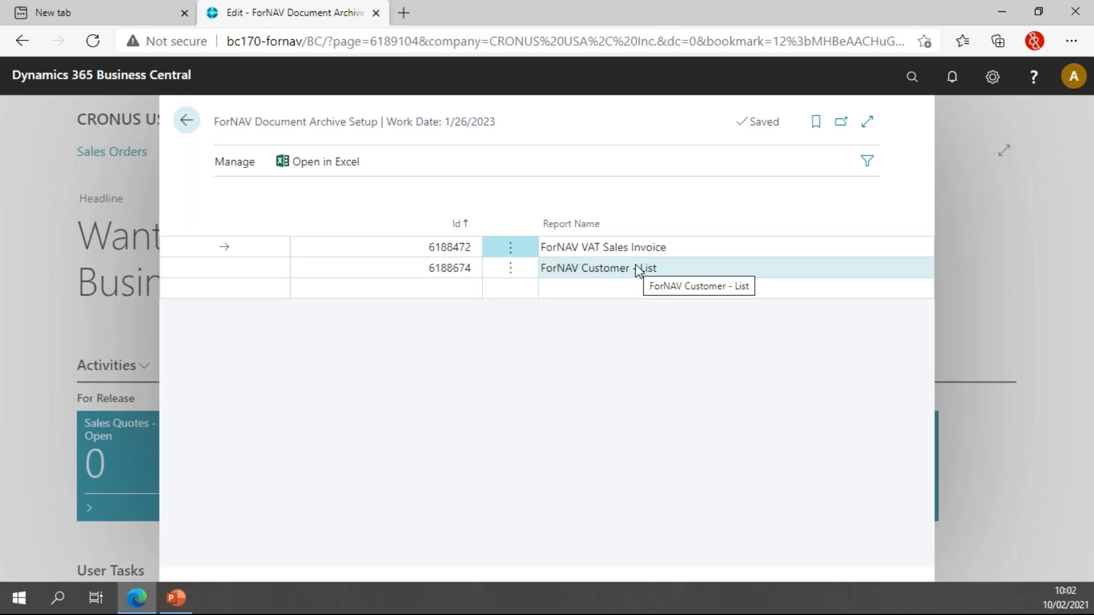
- Close the archive setup page and open the ForNAV Standard Reports list
left_click(187, 122)
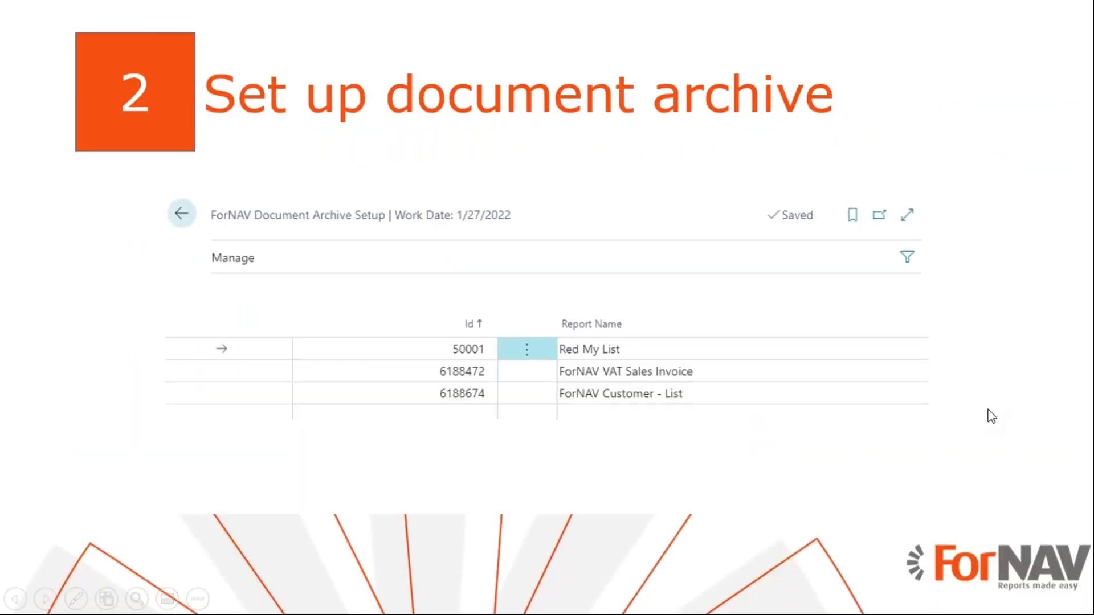
key("Right")
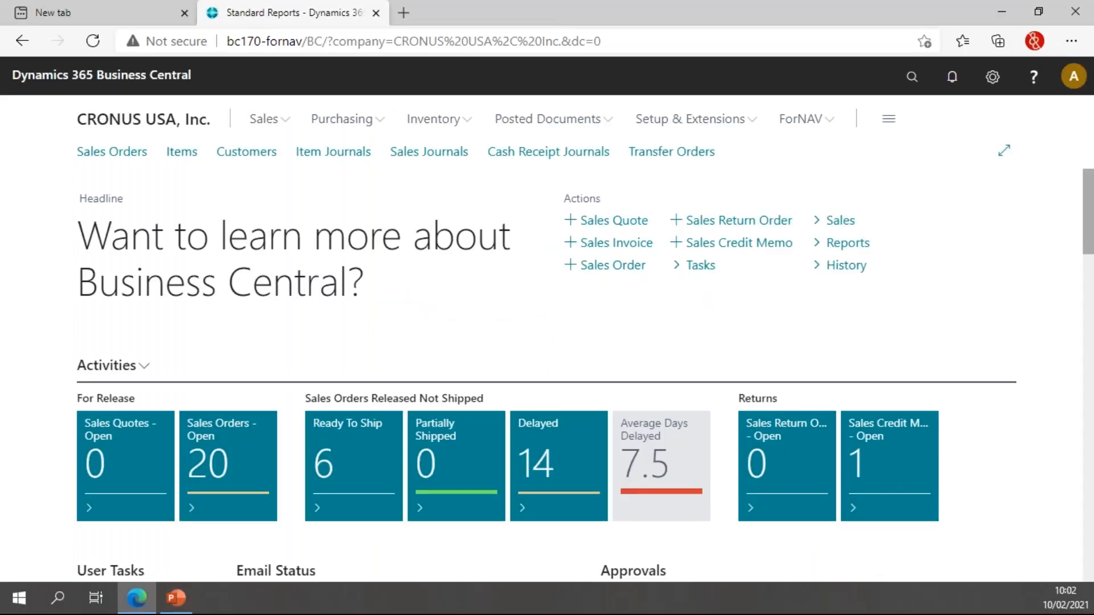
left_click(803, 119)
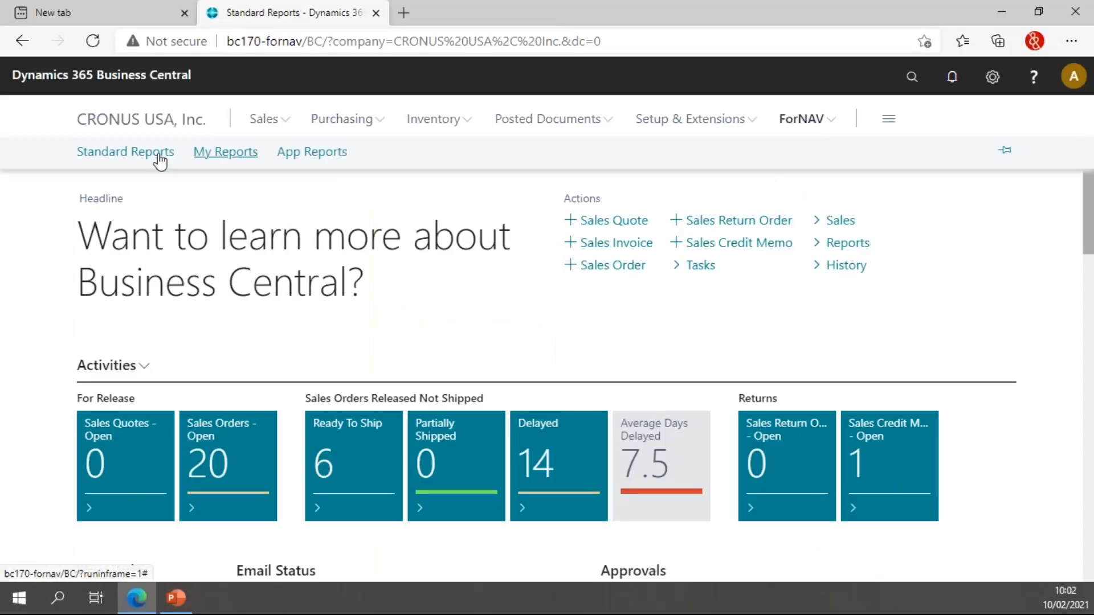
left_click(114, 153)
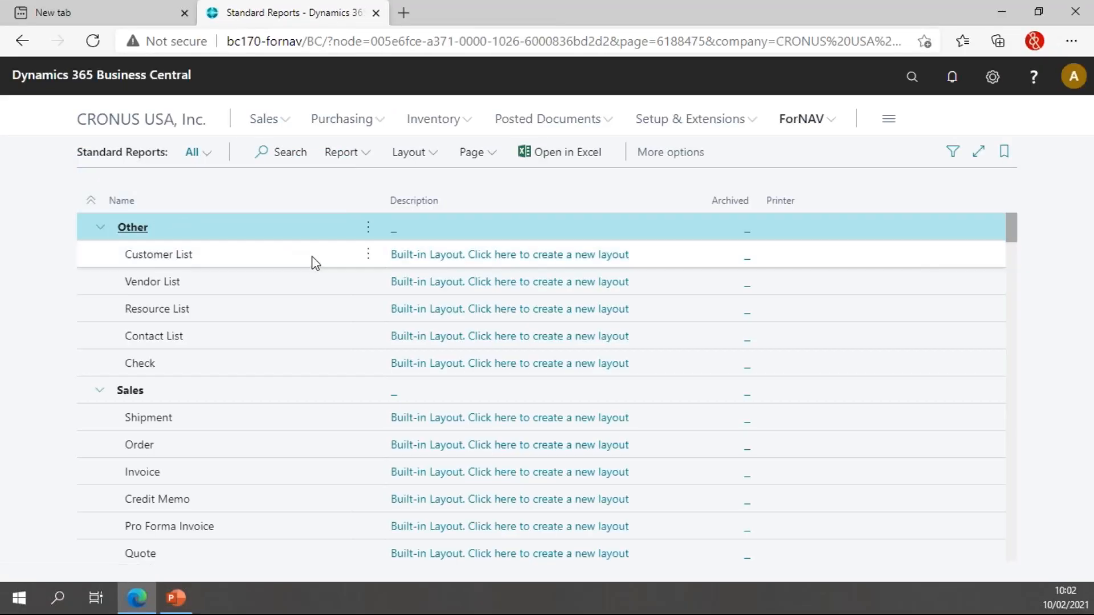
- Run the Customer List report as a preview without filters and close the preview
left_click(258, 260)
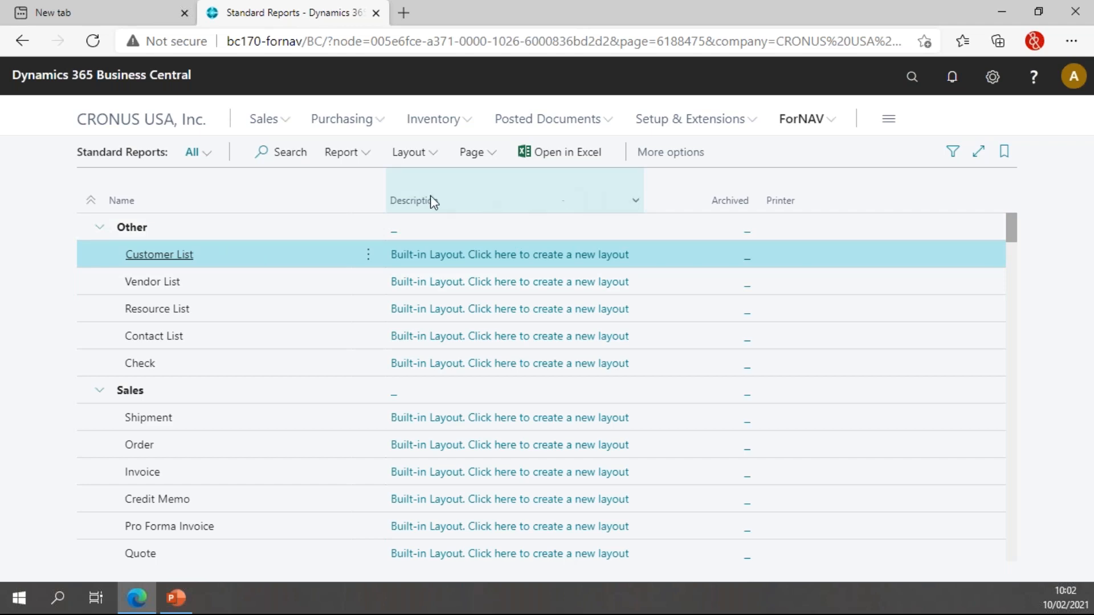
left_click(350, 161)
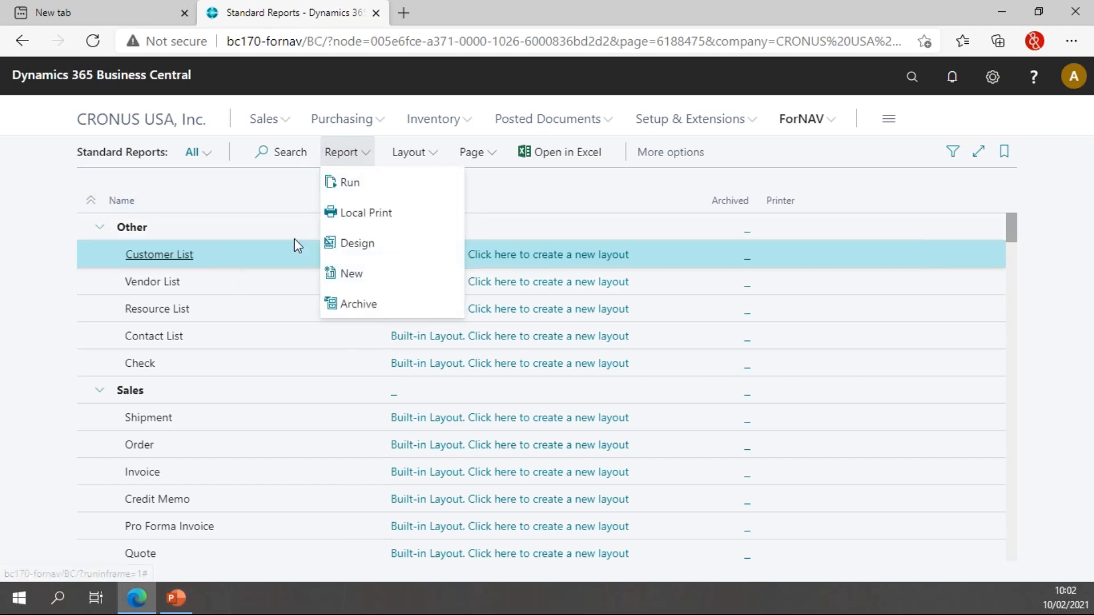
left_click(349, 183)
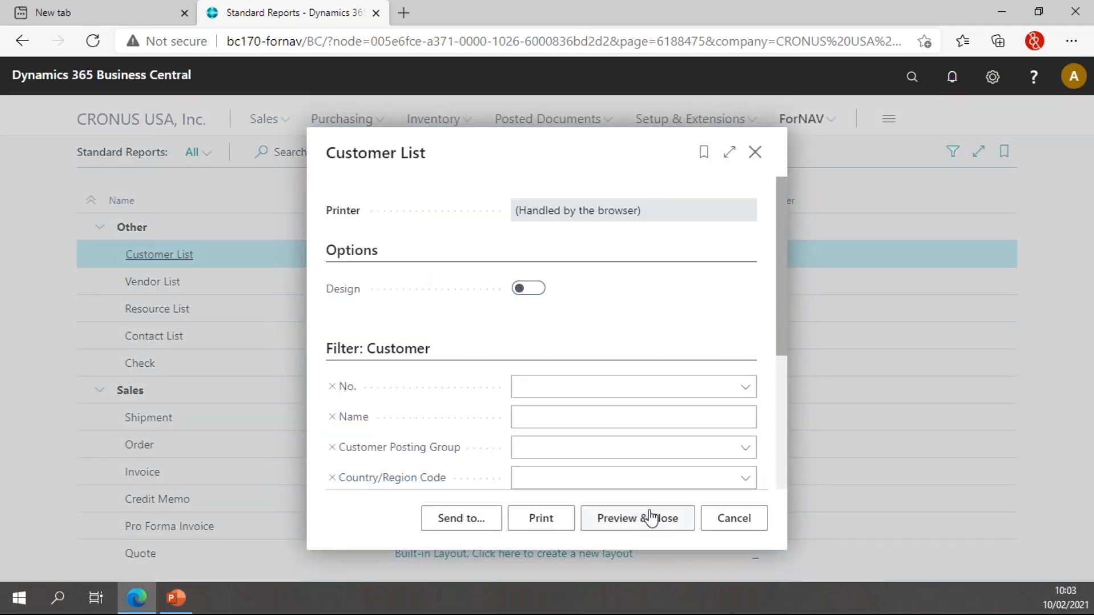
left_click(650, 519)
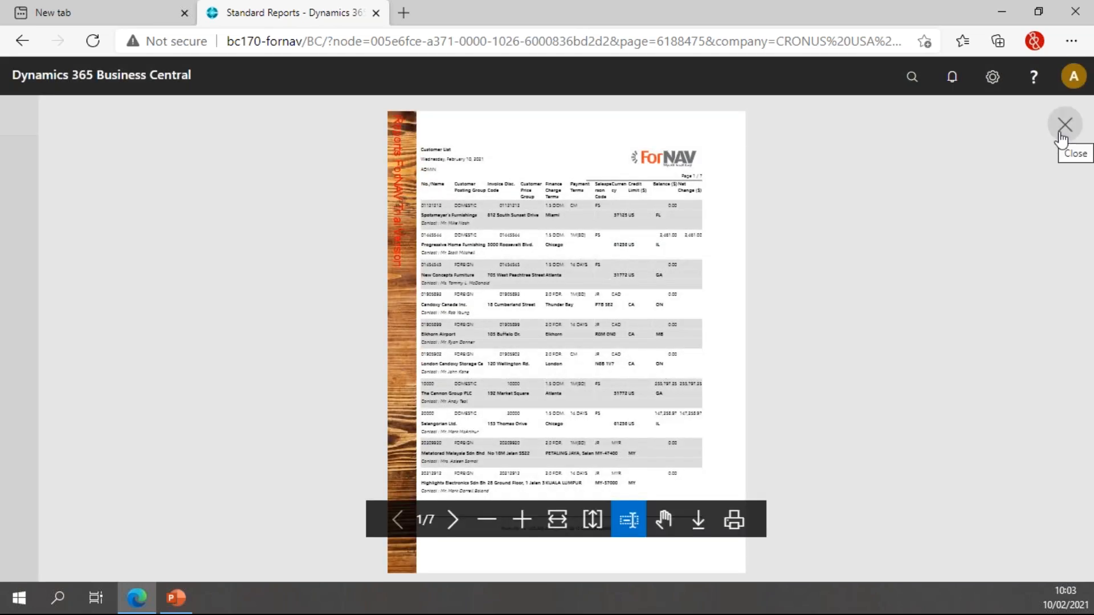
left_click(1062, 135)
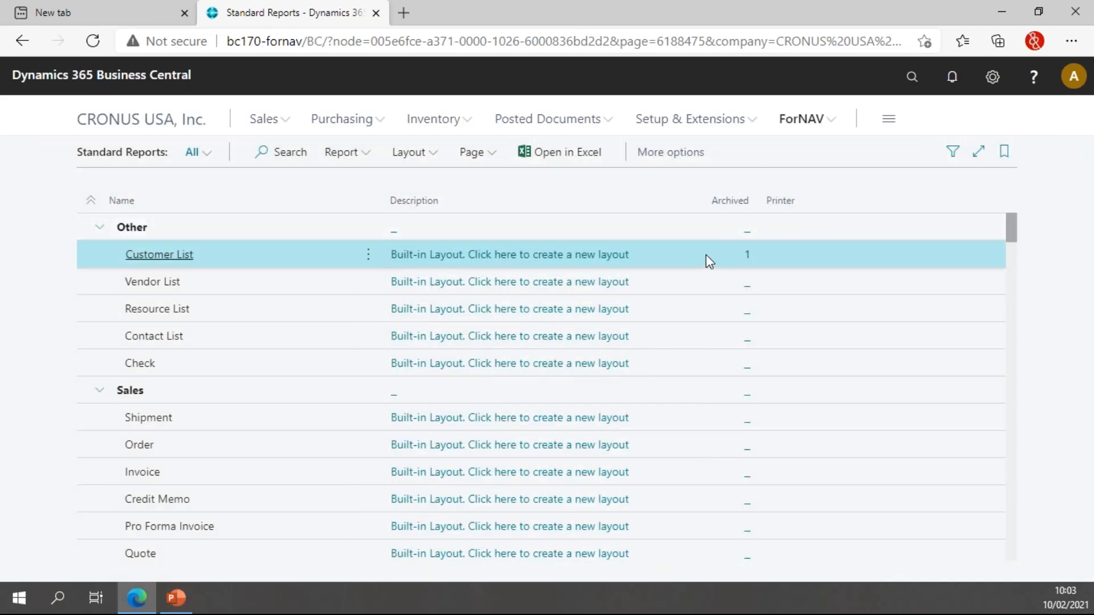
left_click(748, 255)
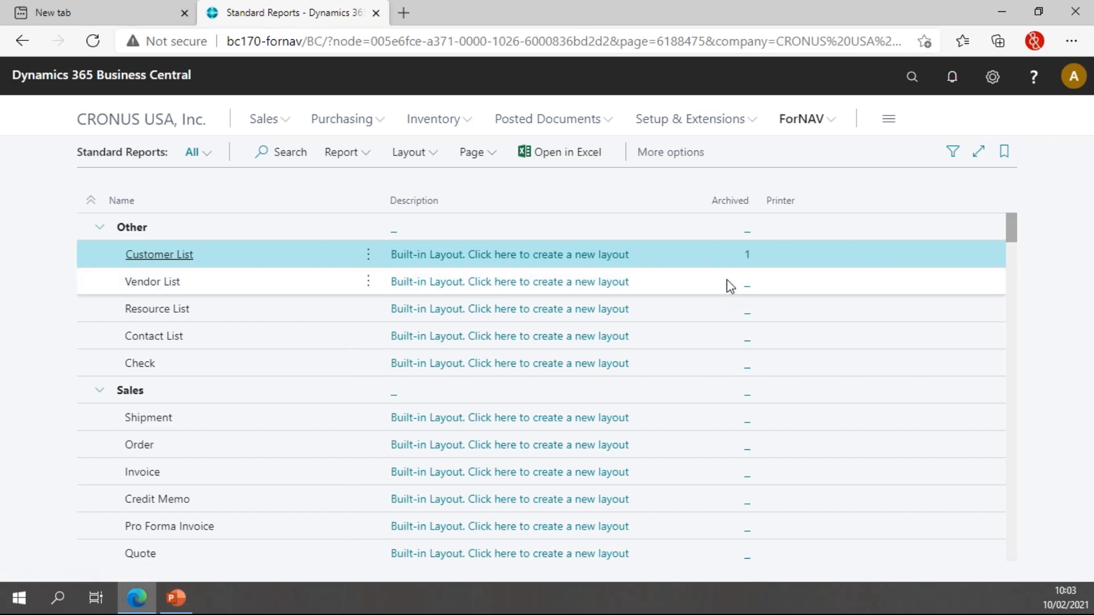
- Print one copy of all pages of the Customer List report with the Bullzip PDF Printer
left_click(344, 153)
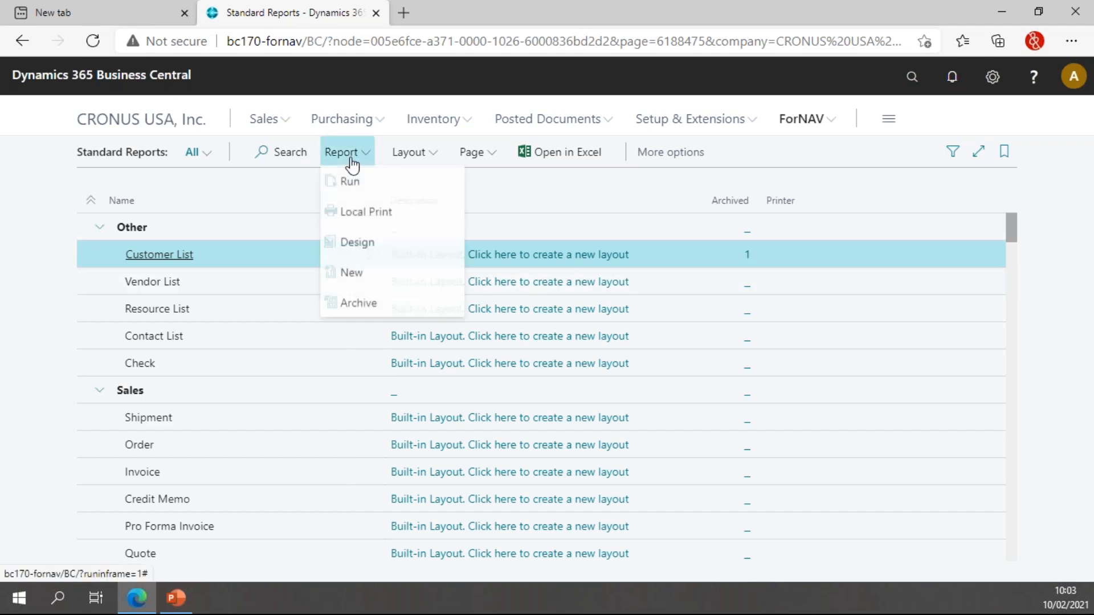
left_click(395, 211)
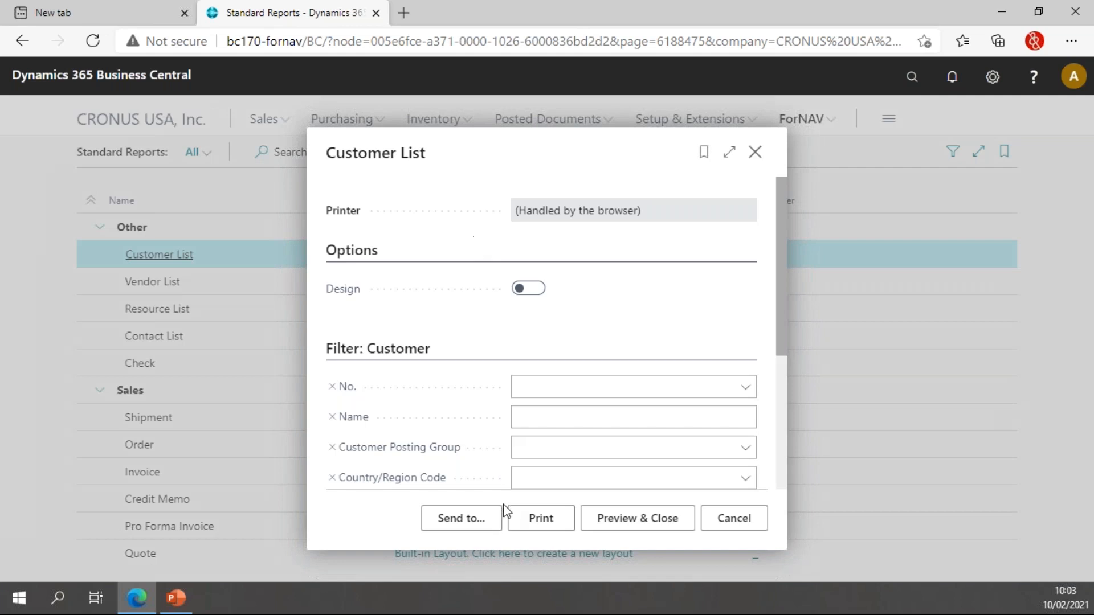
left_click(539, 520)
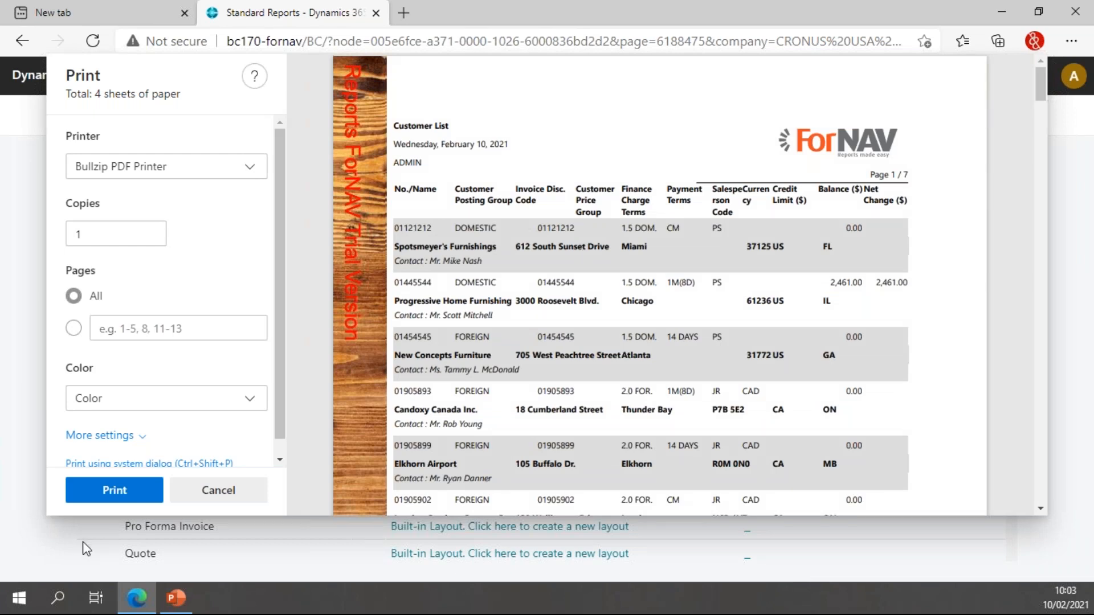
left_click(150, 493)
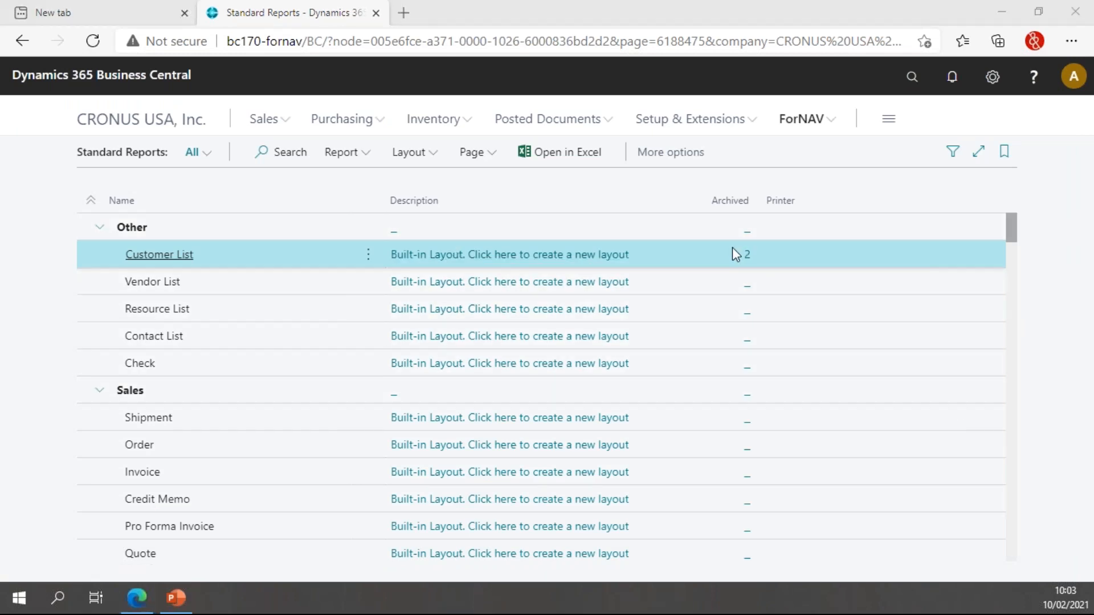
- Export the sales Invoice report as a PDF document using the last used options and filters, and refresh the report list
scroll(190, 459, "down", 1)
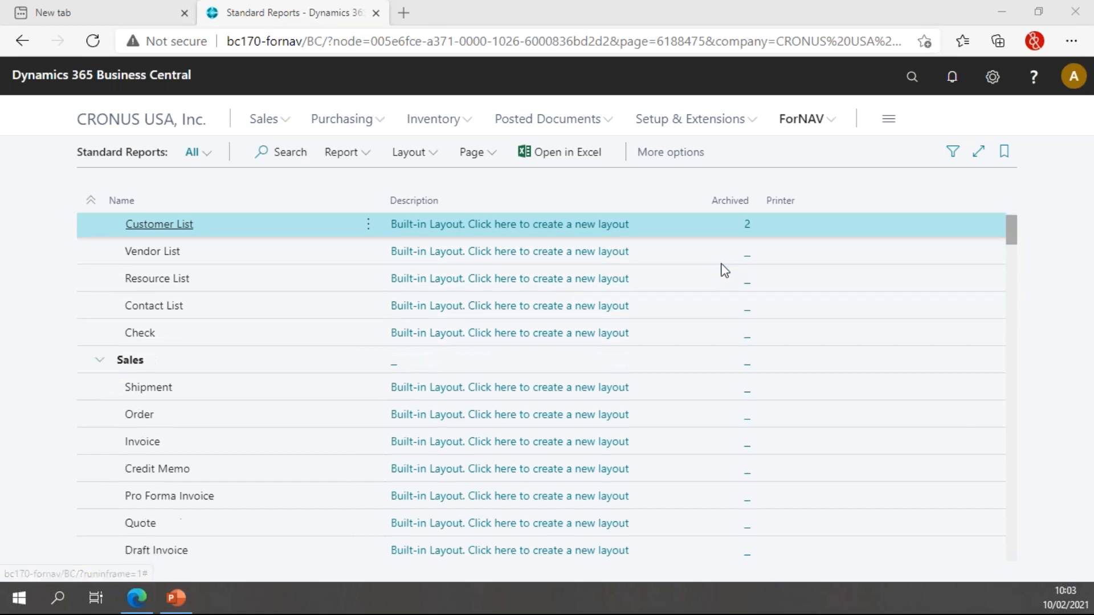
left_click(183, 426)
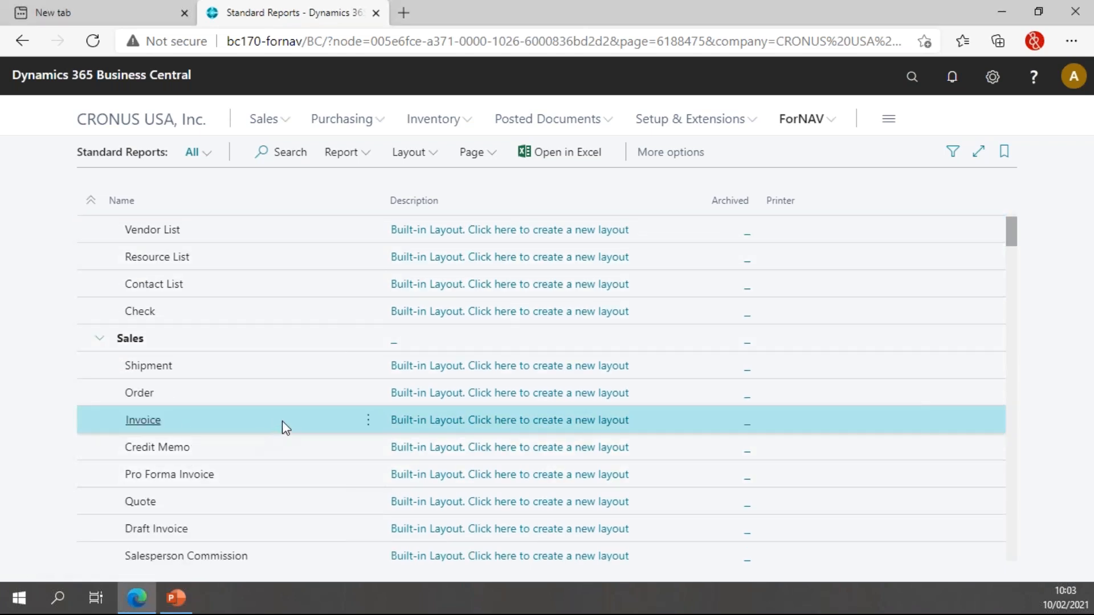
left_click(365, 157)
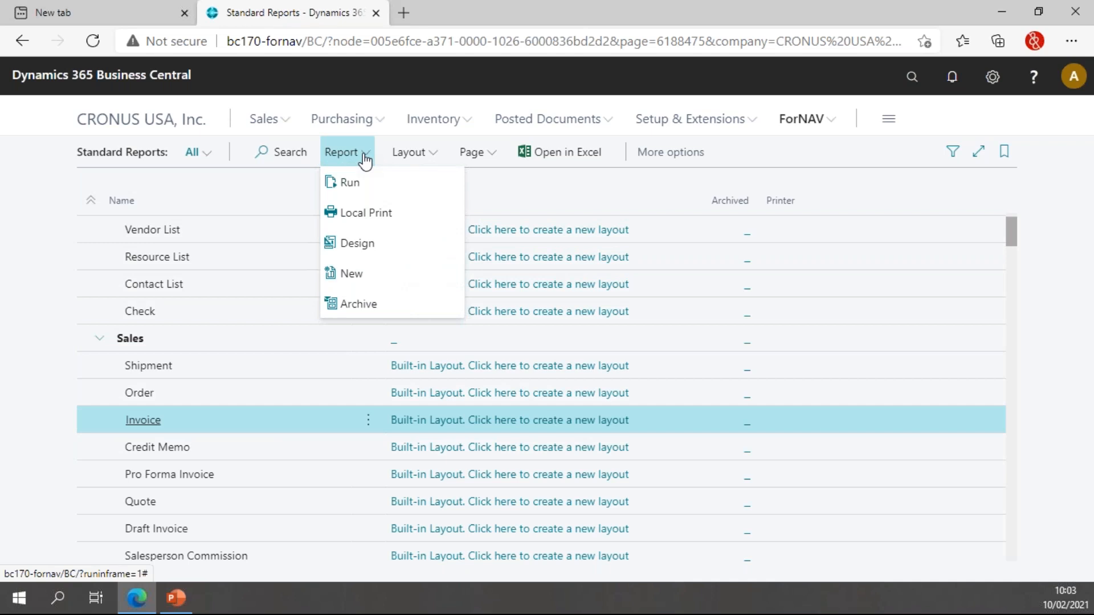
left_click(349, 182)
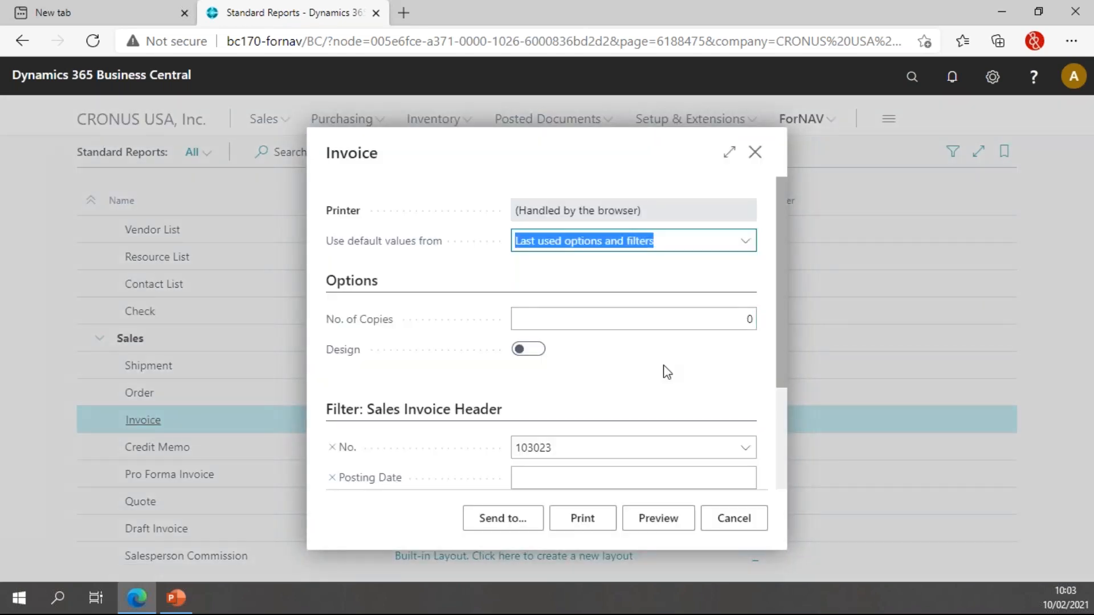
left_click(508, 521)
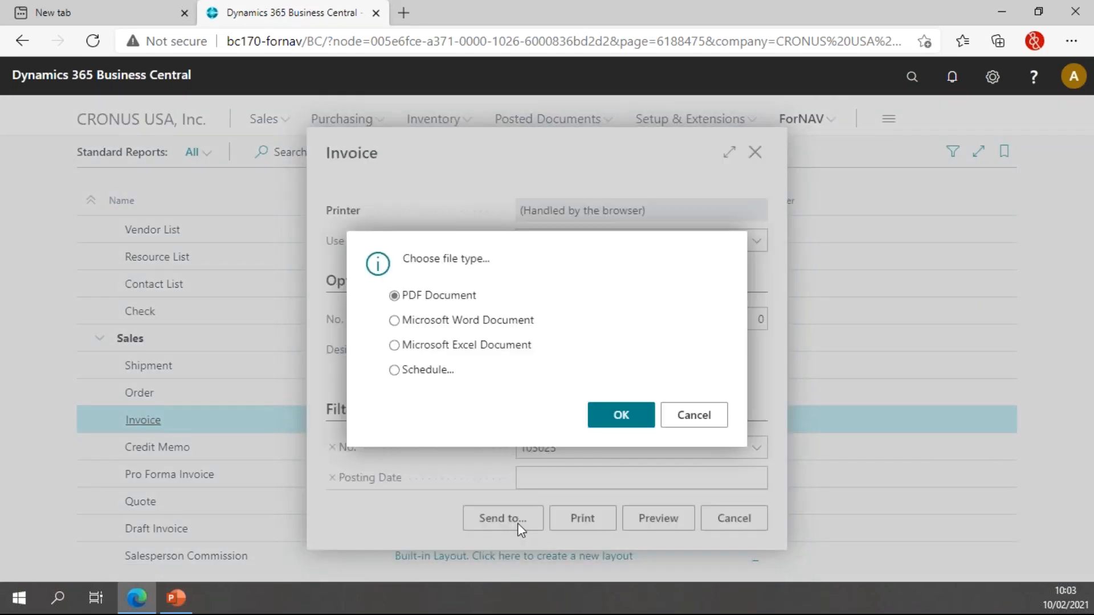
left_click(615, 420)
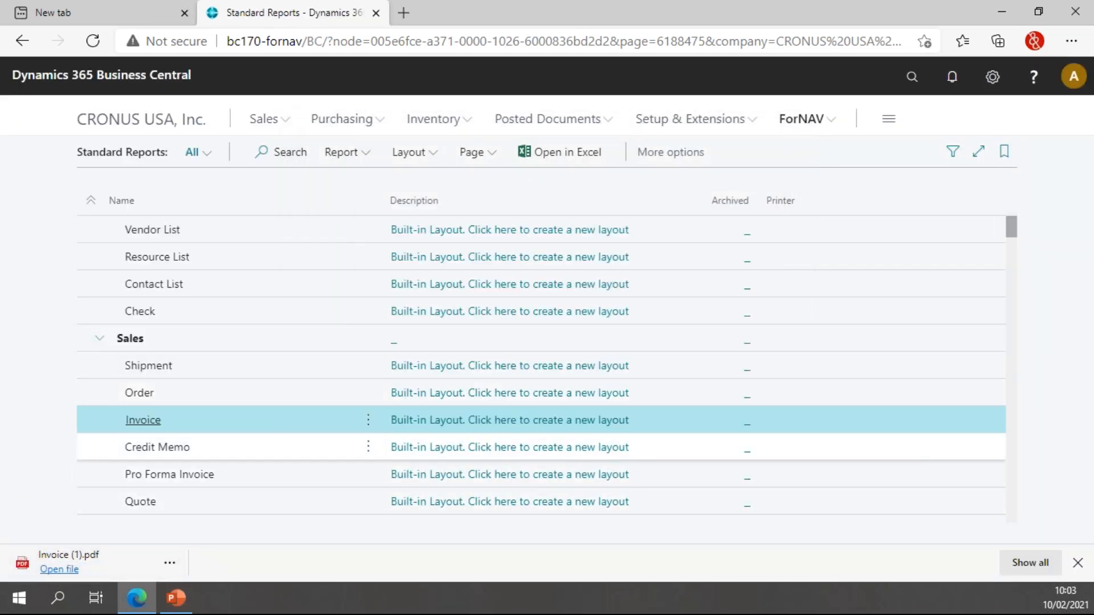
left_click(476, 153)
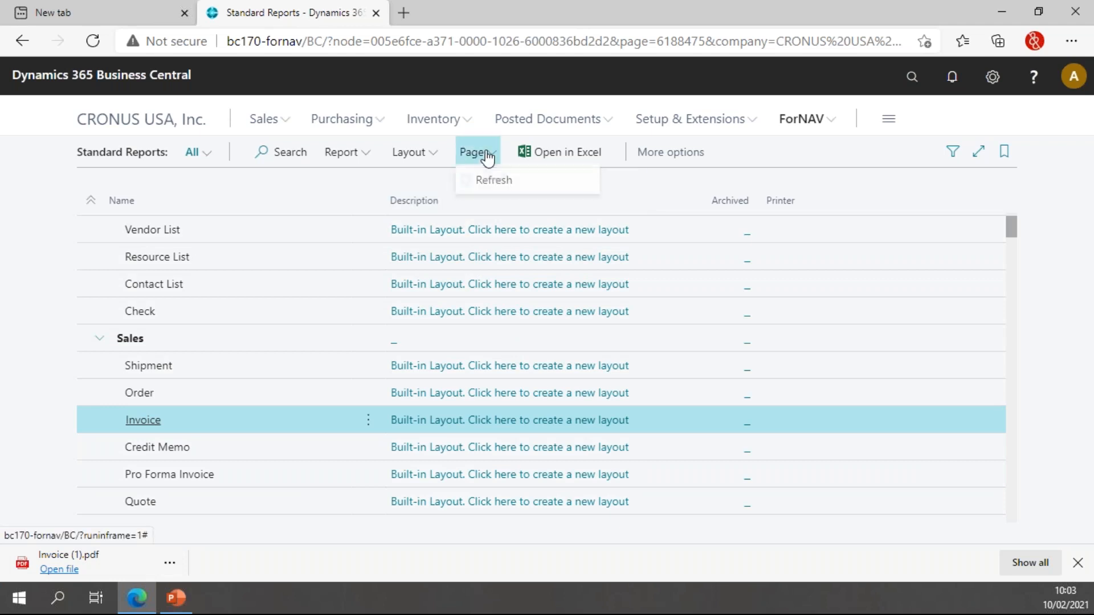
left_click(516, 191)
- Run the sales Invoice report again and export it as a Microsoft Excel document
scroll(598, 285, "down", 1)
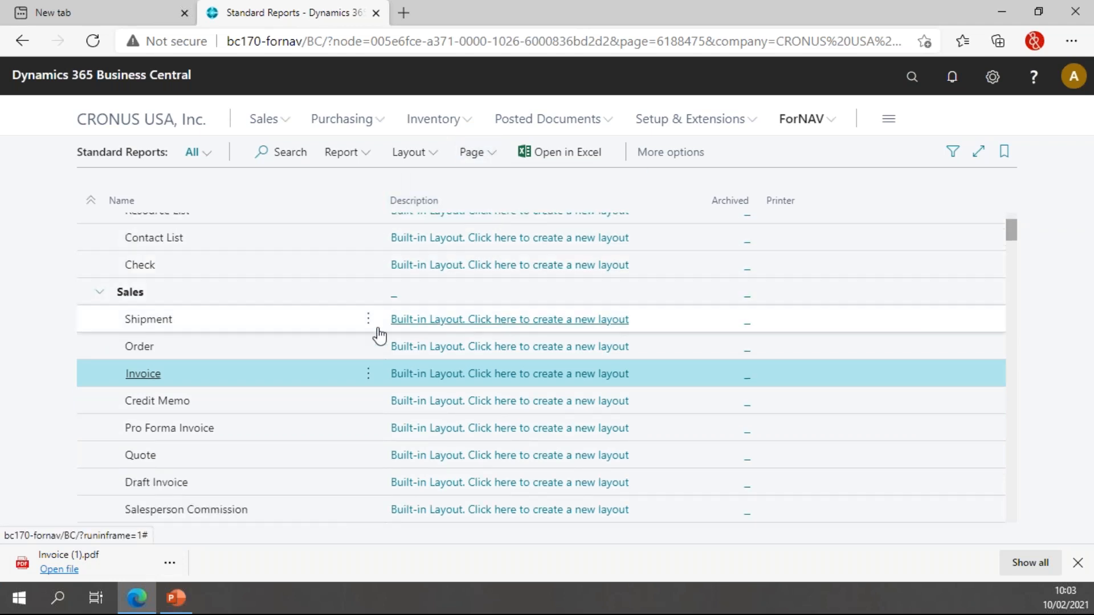
left_click(341, 153)
left_click(365, 179)
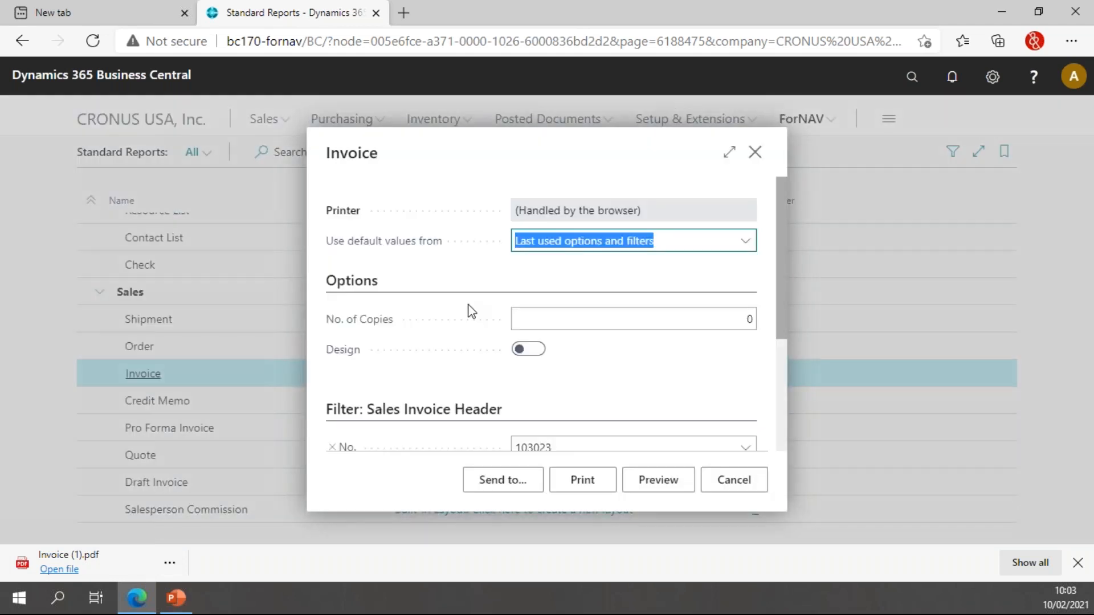
left_click(531, 489)
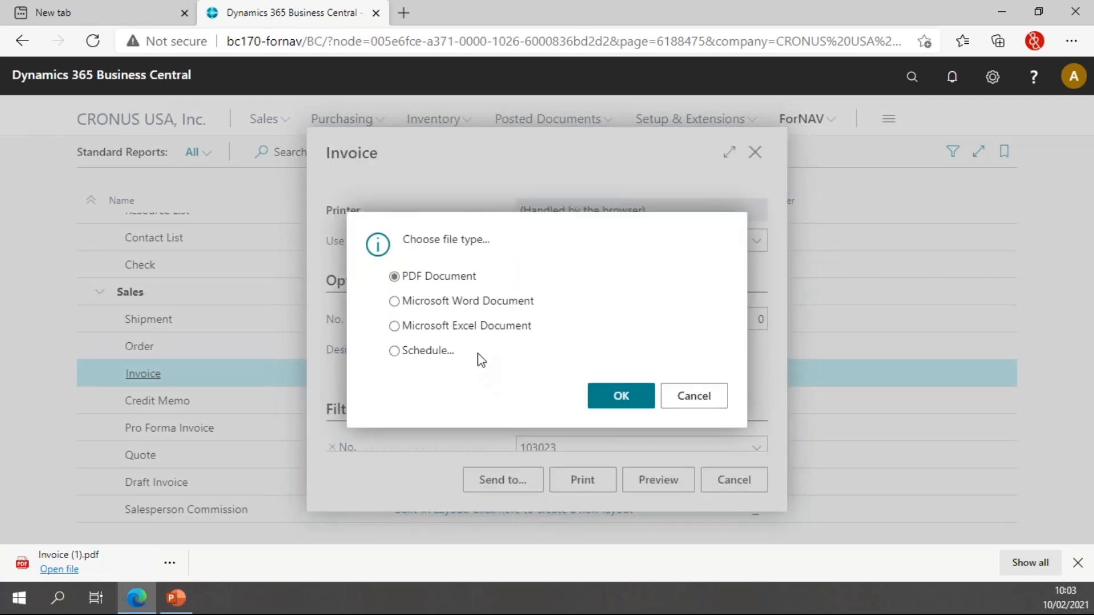
left_click(480, 331)
left_click(621, 395)
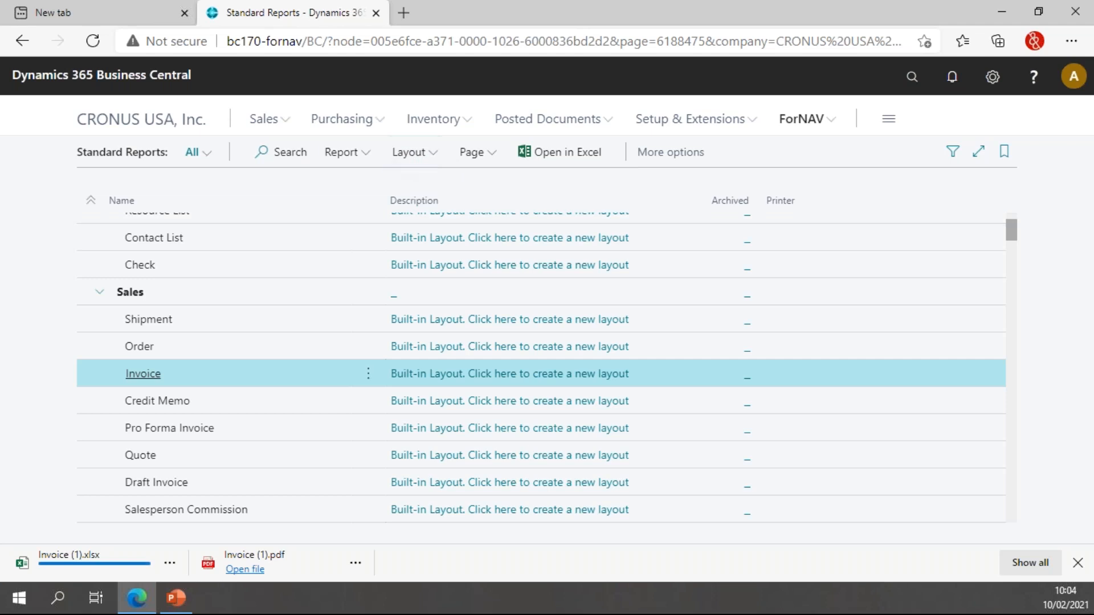
- Run the sales Invoice report and preview it with the last used options and filters
left_click(360, 154)
left_click(365, 180)
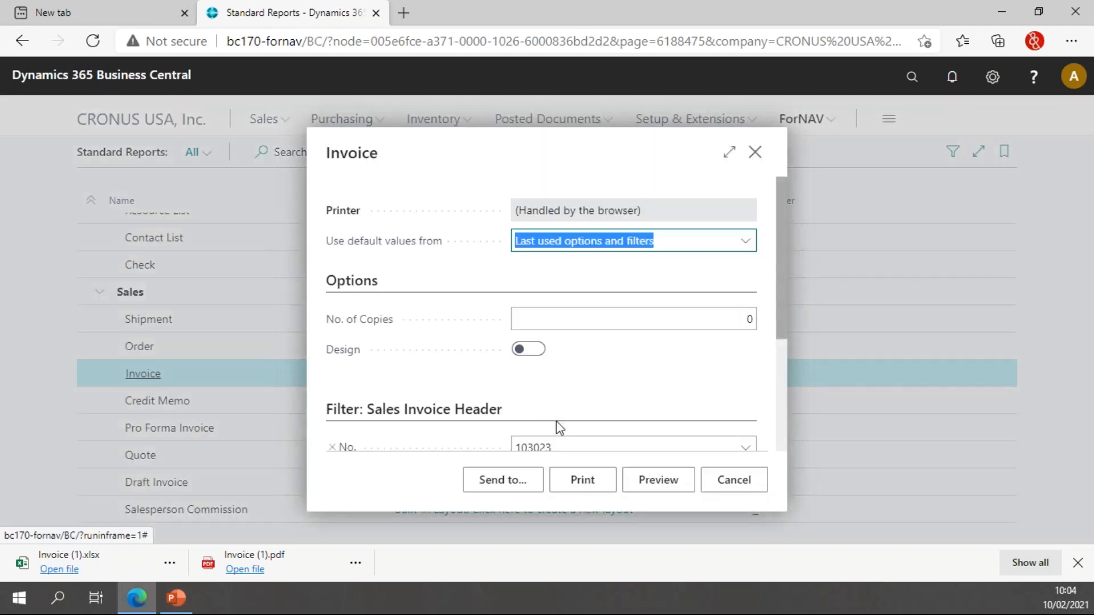
left_click(674, 484)
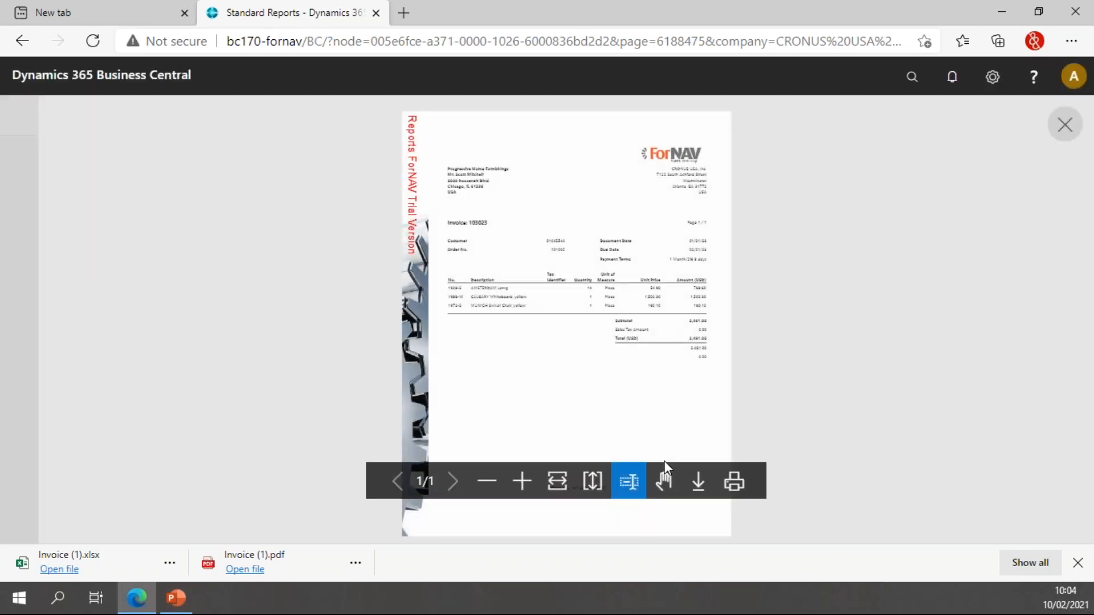
- Close the Invoice preview and cancel the report's request page to return to the report list
left_click(1065, 125)
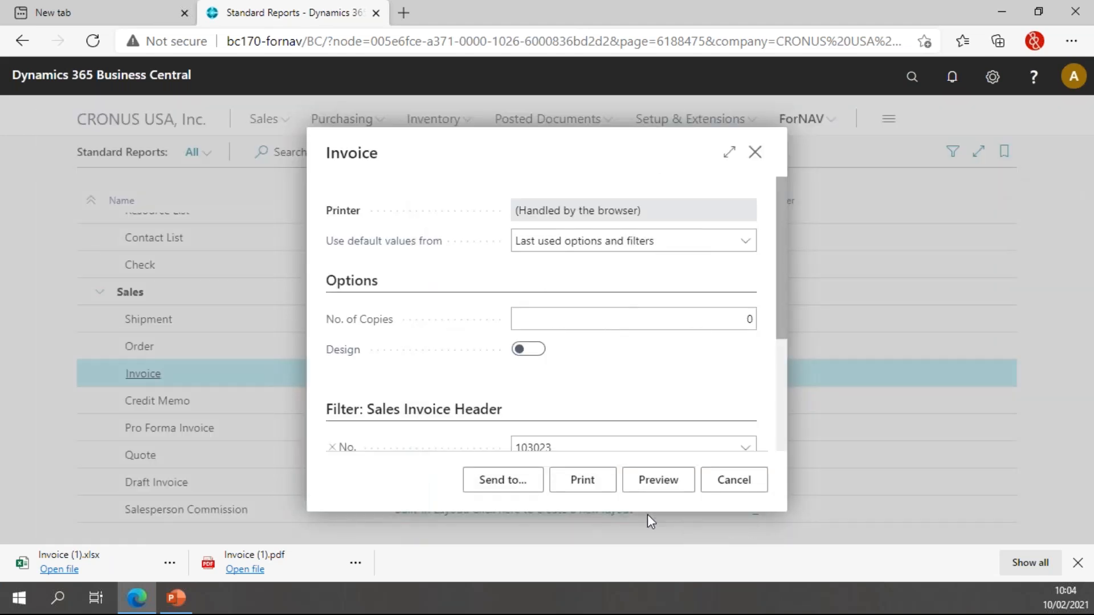
left_click(734, 480)
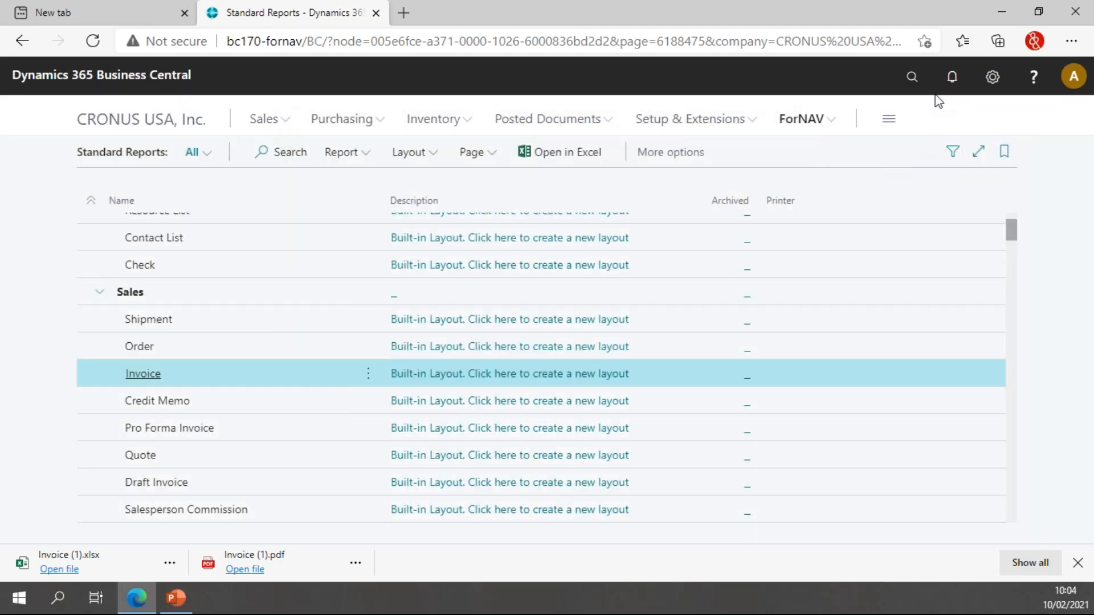
left_click(912, 76)
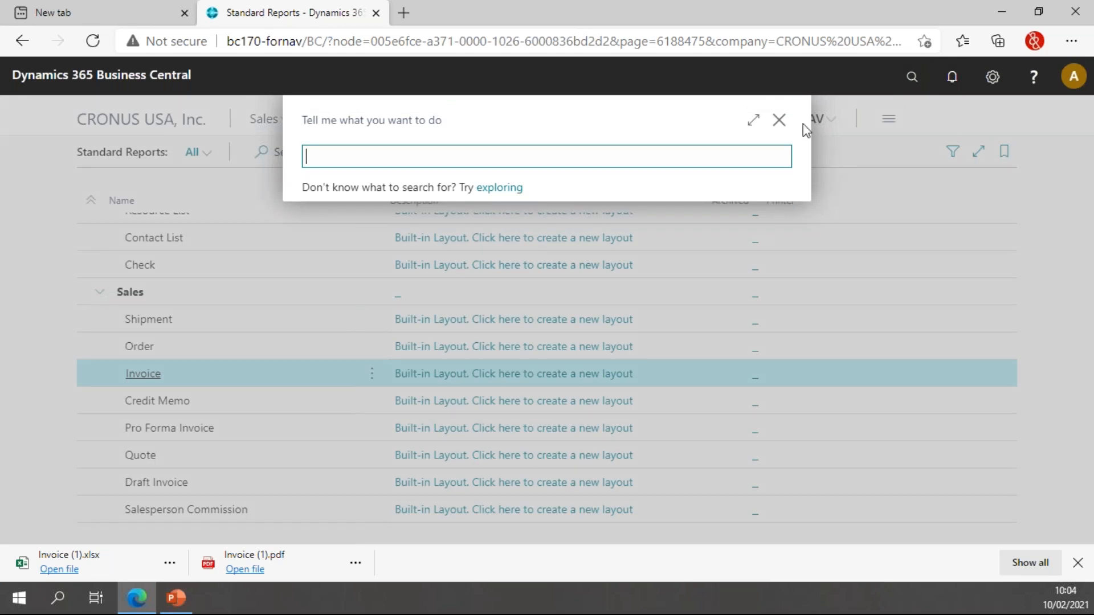
key("Escape")
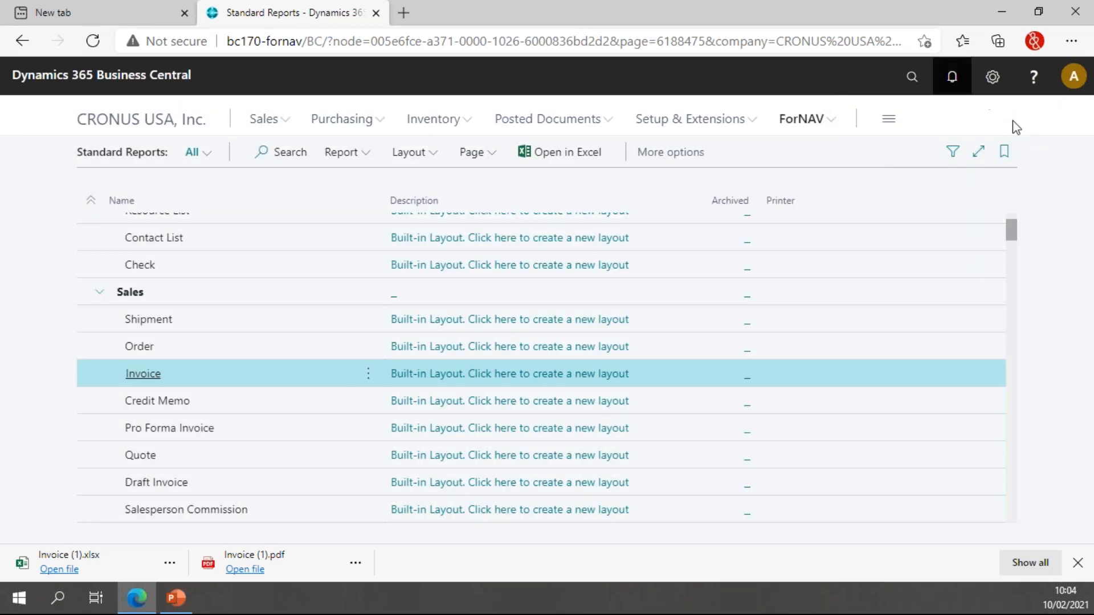
left_click(172, 598)
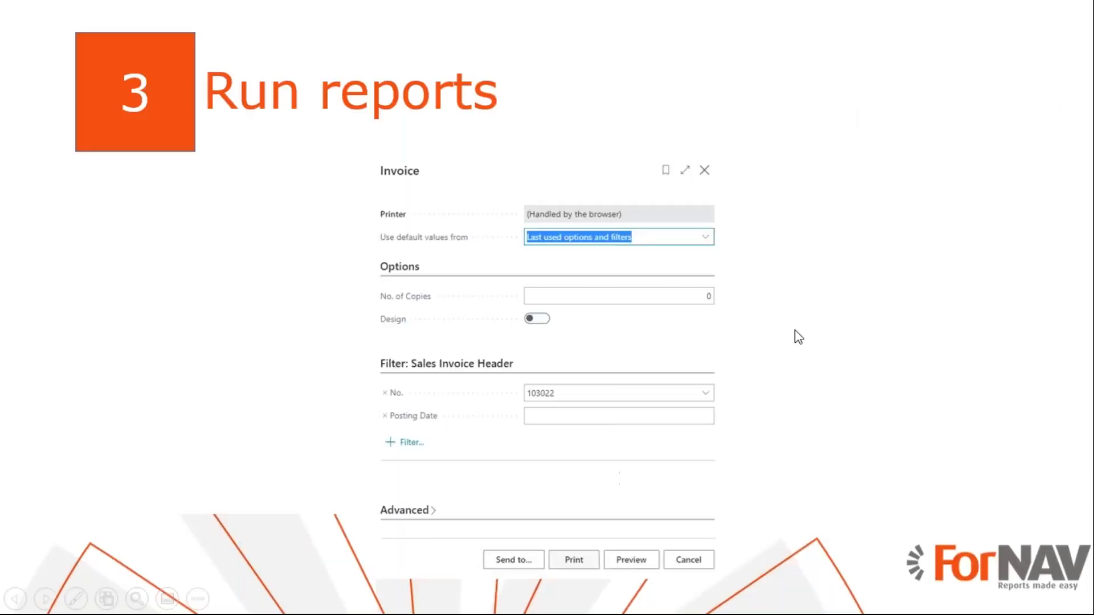
left_click(825, 317)
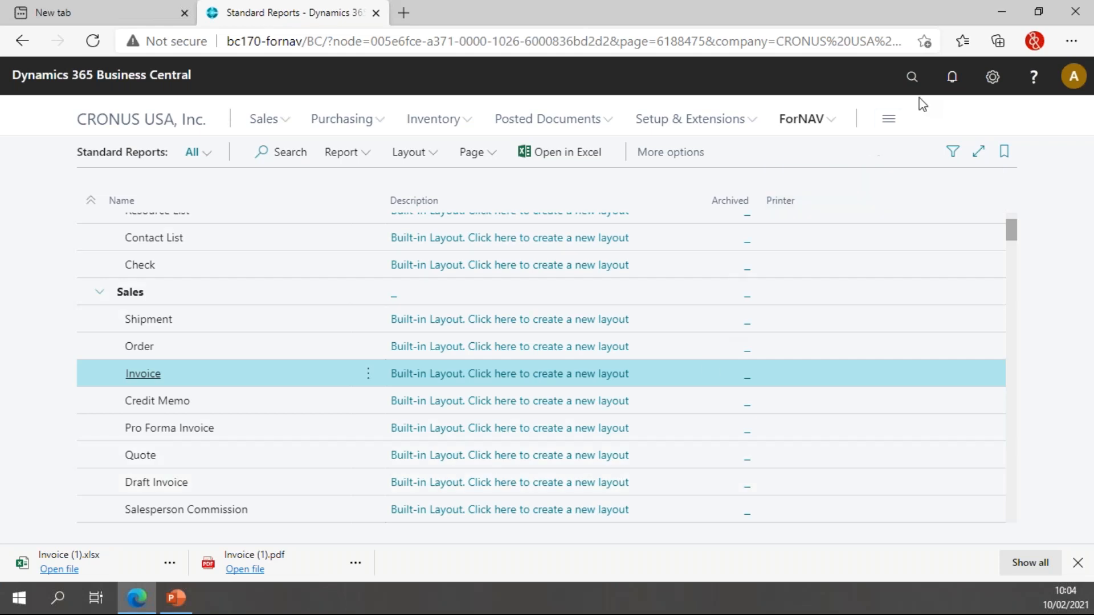
- Search for "forn arch", open the ForNAV Document Archive to check which report runs are archived, and close it
left_click(912, 76)
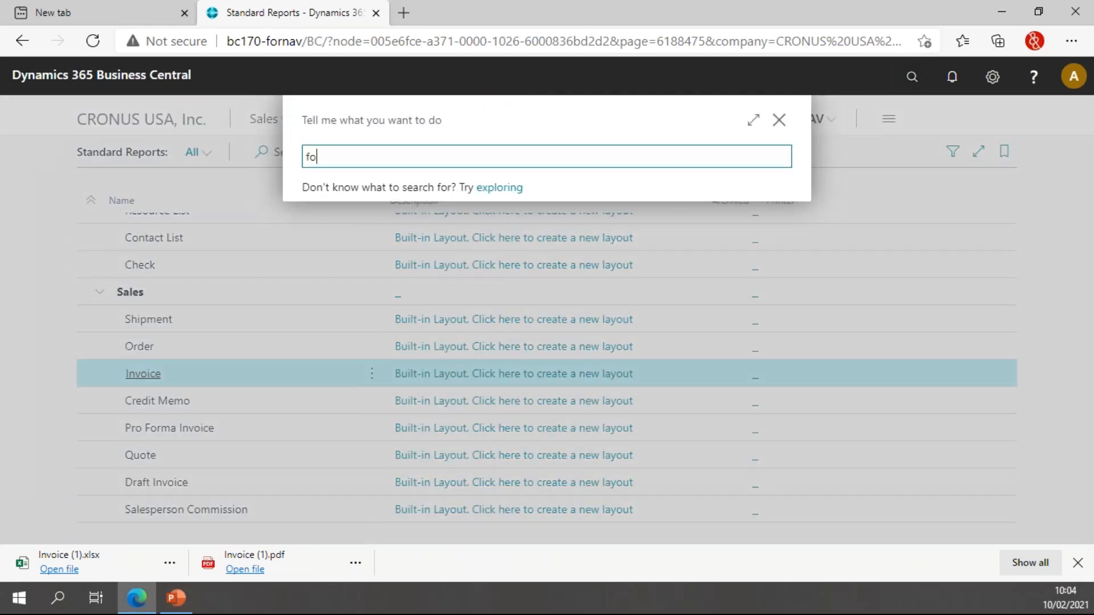
type("forn arch")
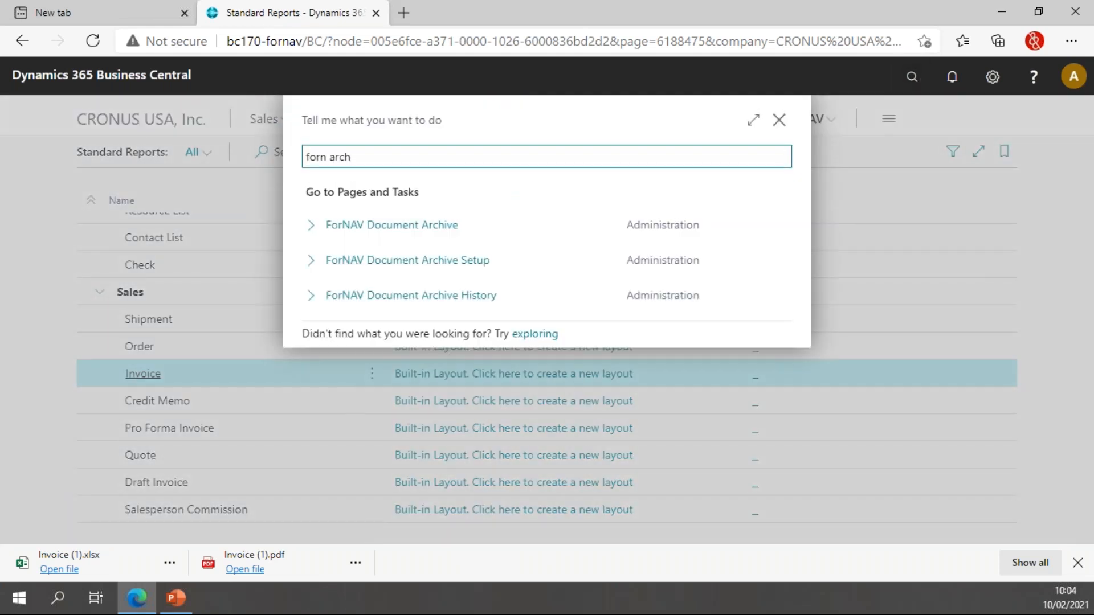
left_click(365, 229)
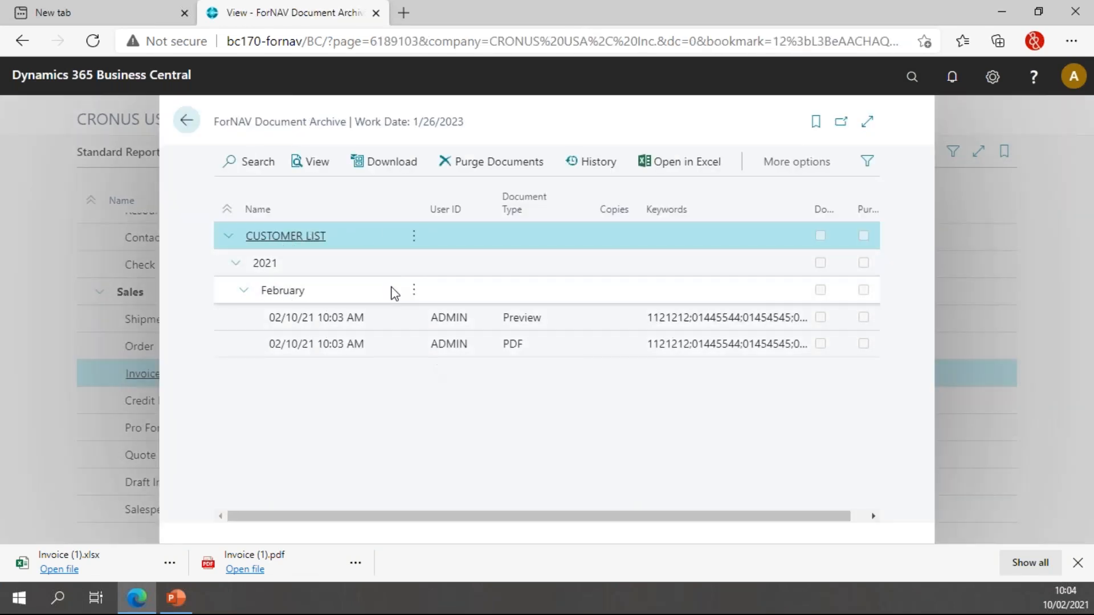
left_click(1077, 563)
left_click(187, 121)
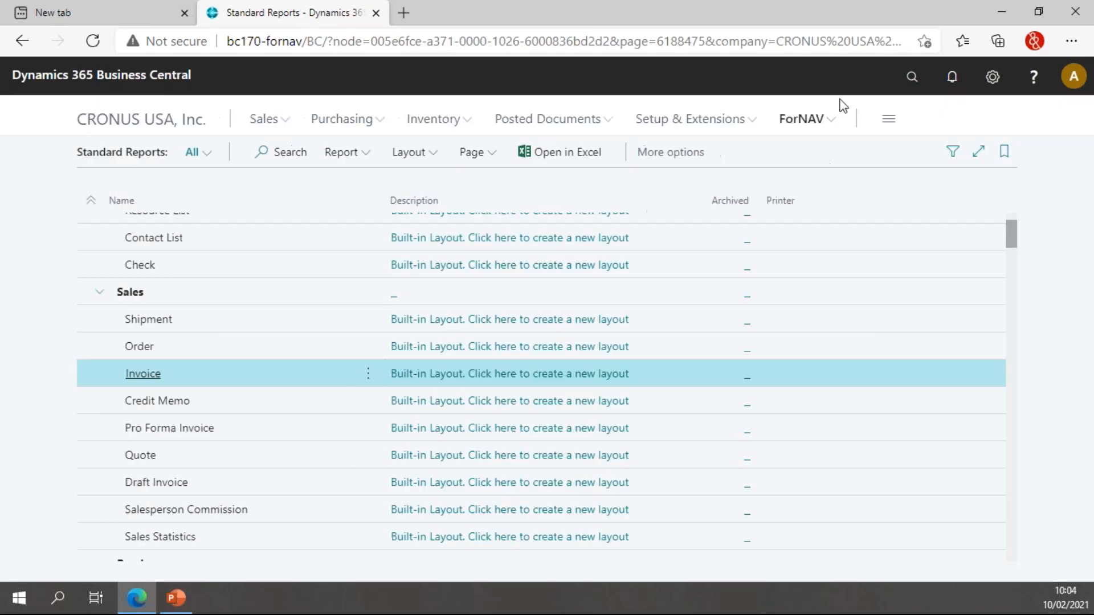
- Open the ForNAV Document Archive Setup and check the IDs of the Customer List and Invoice reports listed for archiving
left_click(912, 77)
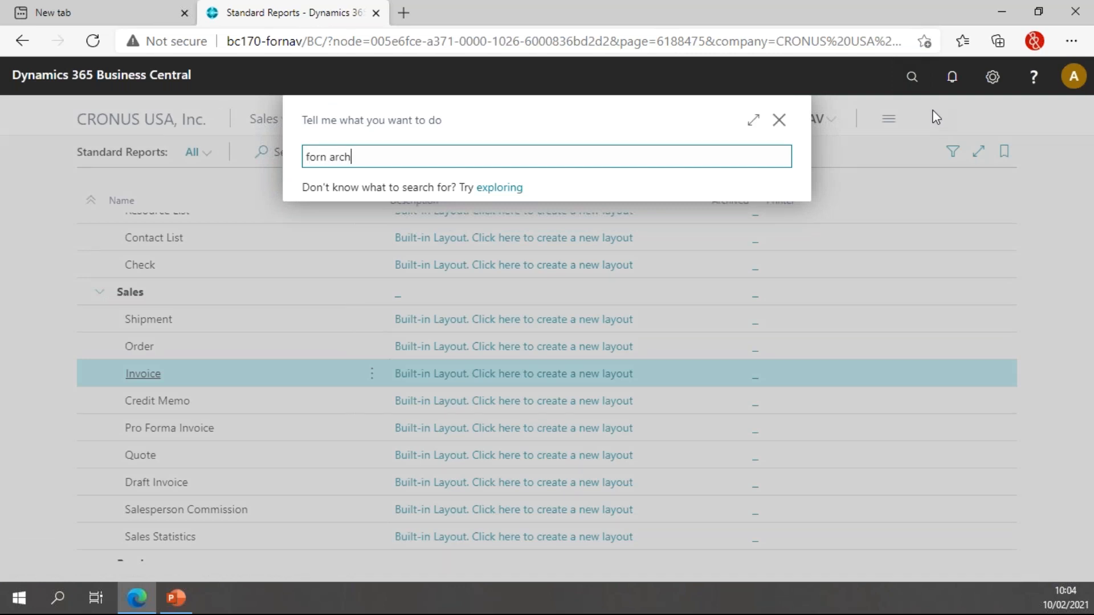
left_click(428, 262)
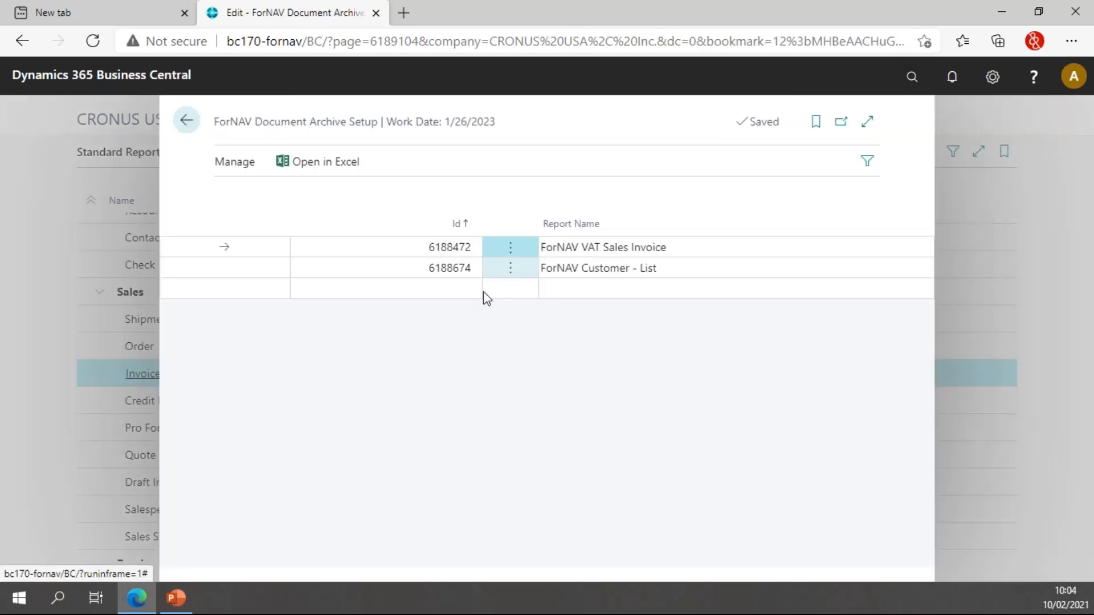
left_click(383, 269)
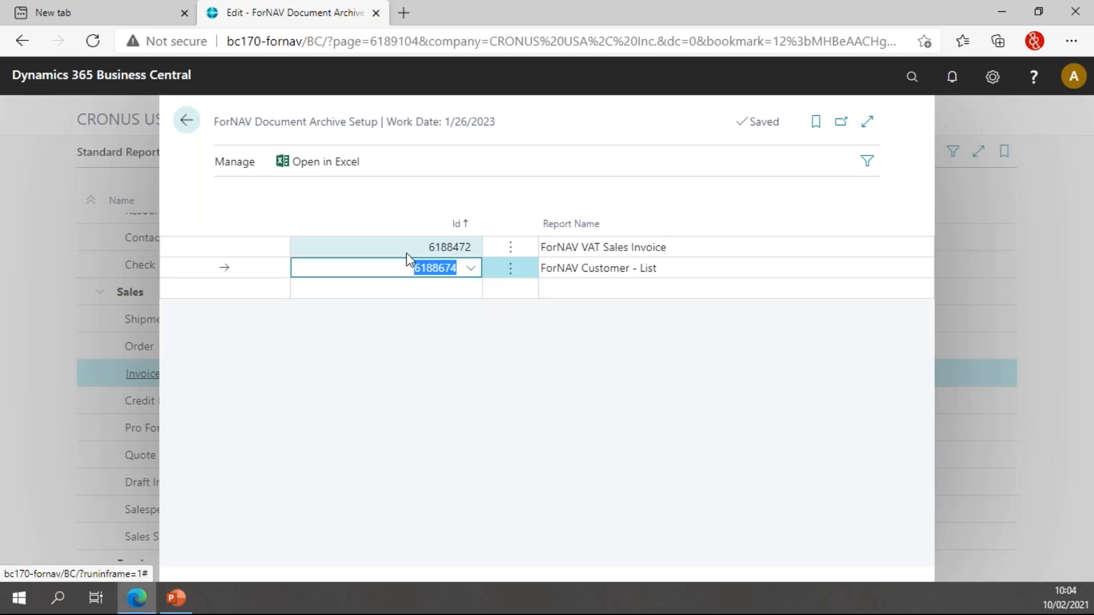
key("Up")
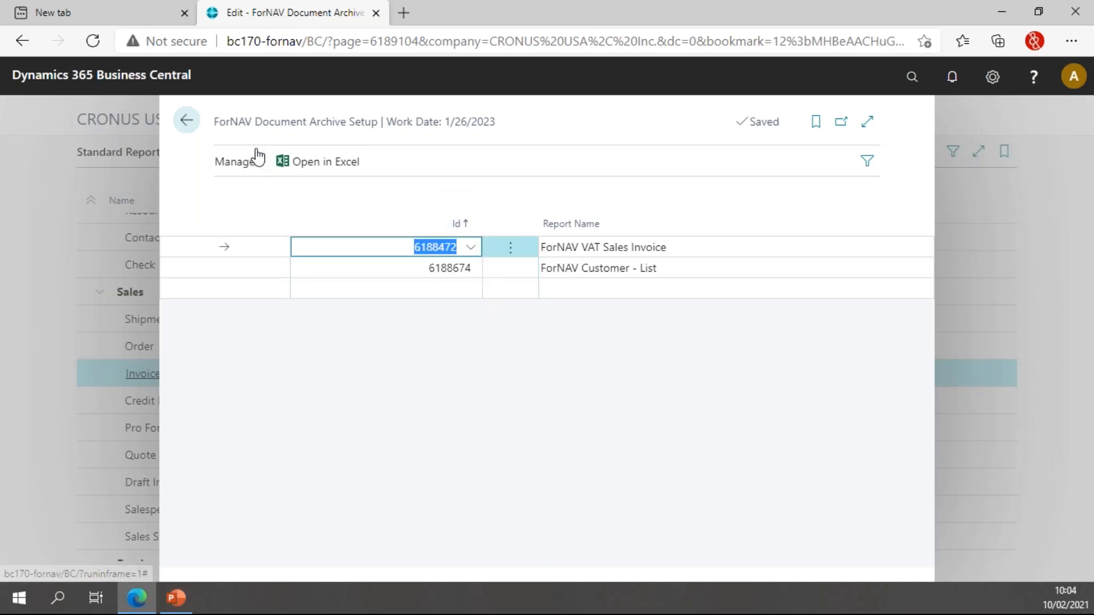
left_click(187, 121)
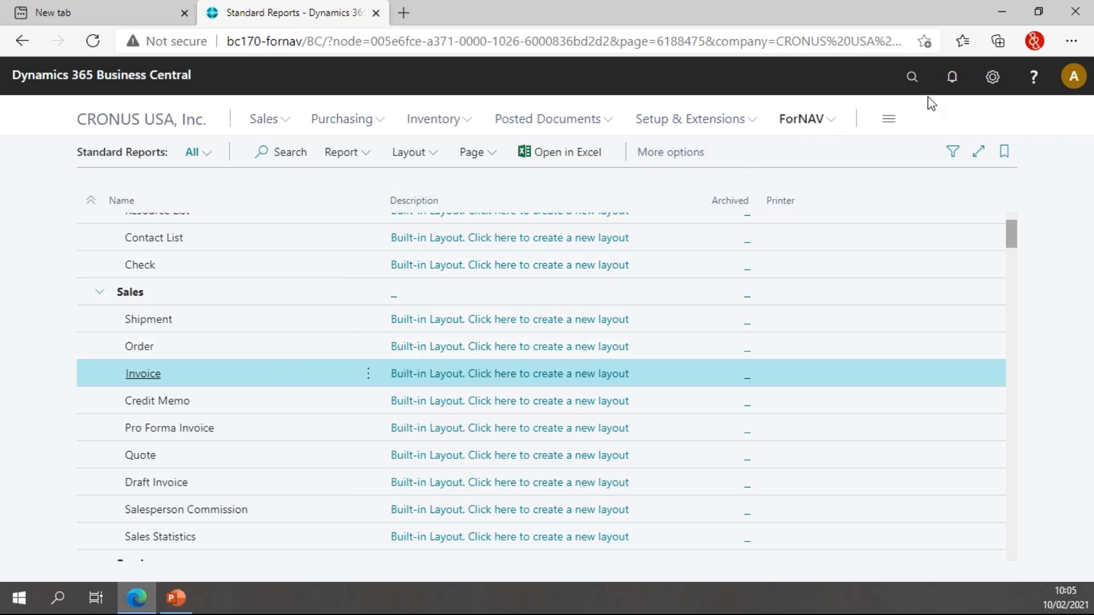
- Add the Invoice report with ID 6188522 (ForNAV Tax Sales Invoice) to the ForNAV Document Archive Setup and close the setup
left_click(912, 78)
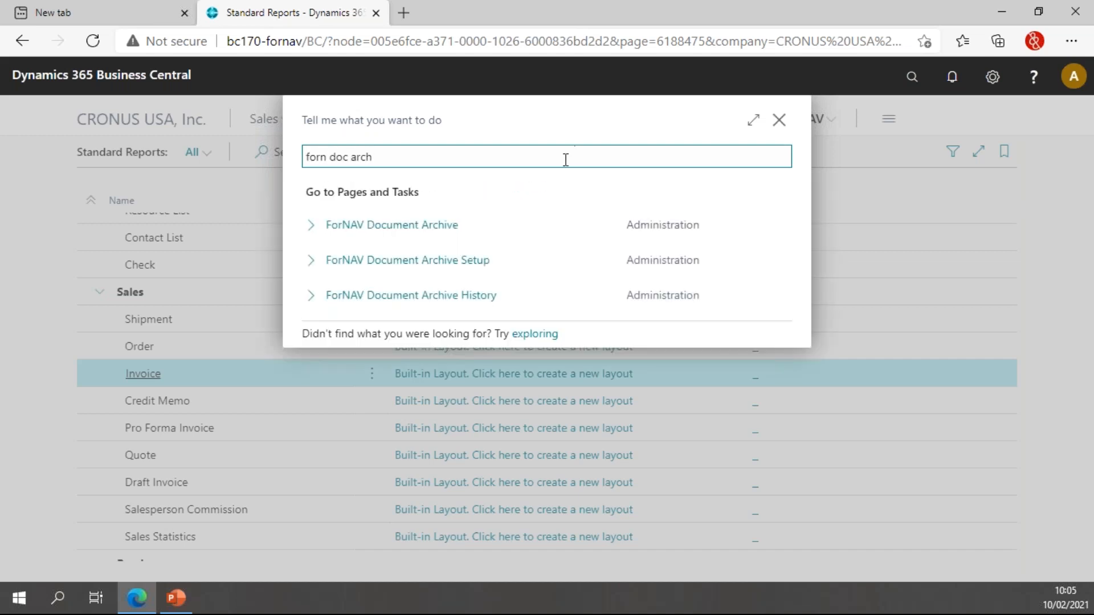
left_click(439, 262)
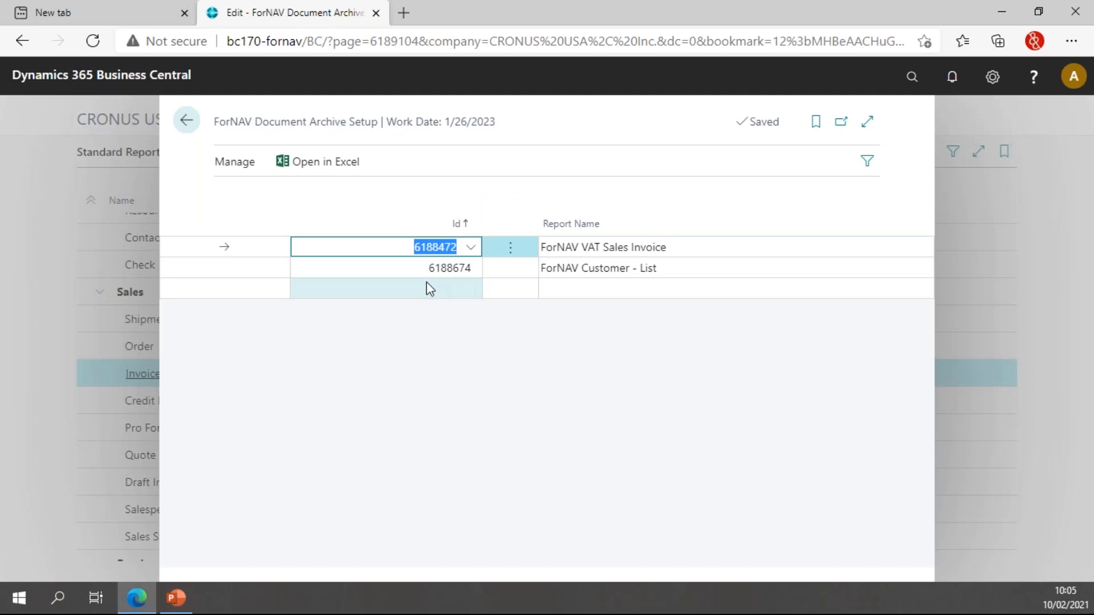
left_click(442, 289)
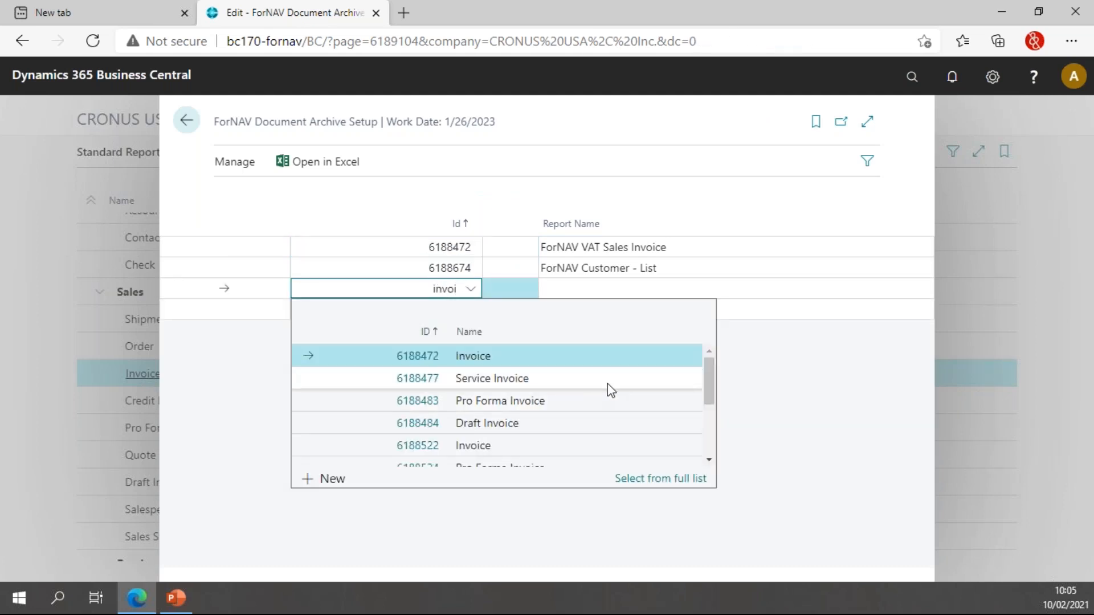
scroll(607, 384, "down", 1)
left_click(564, 426)
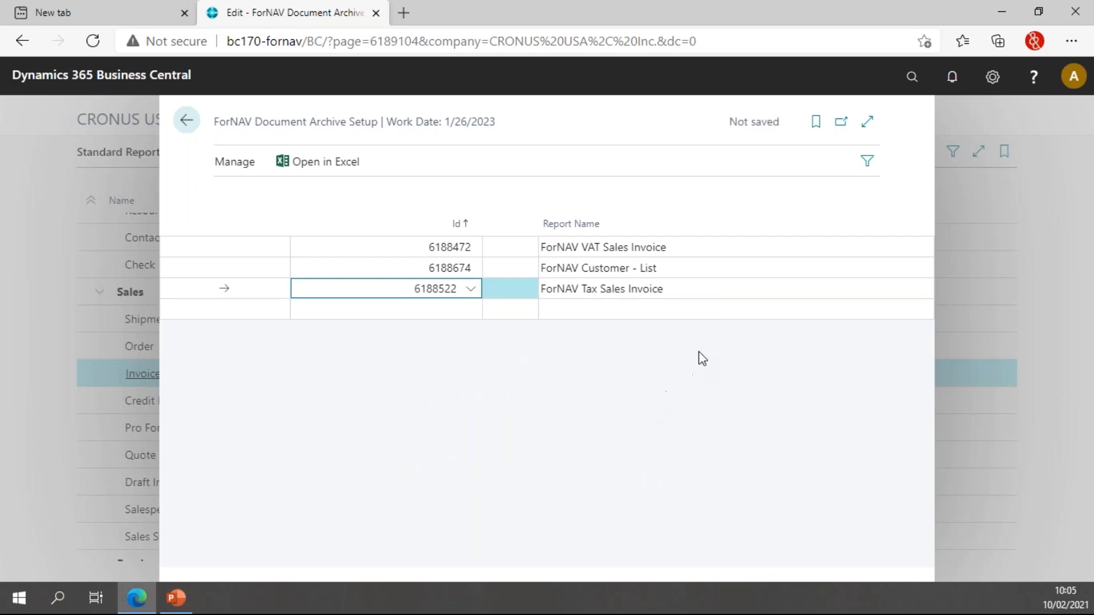
left_click(717, 273)
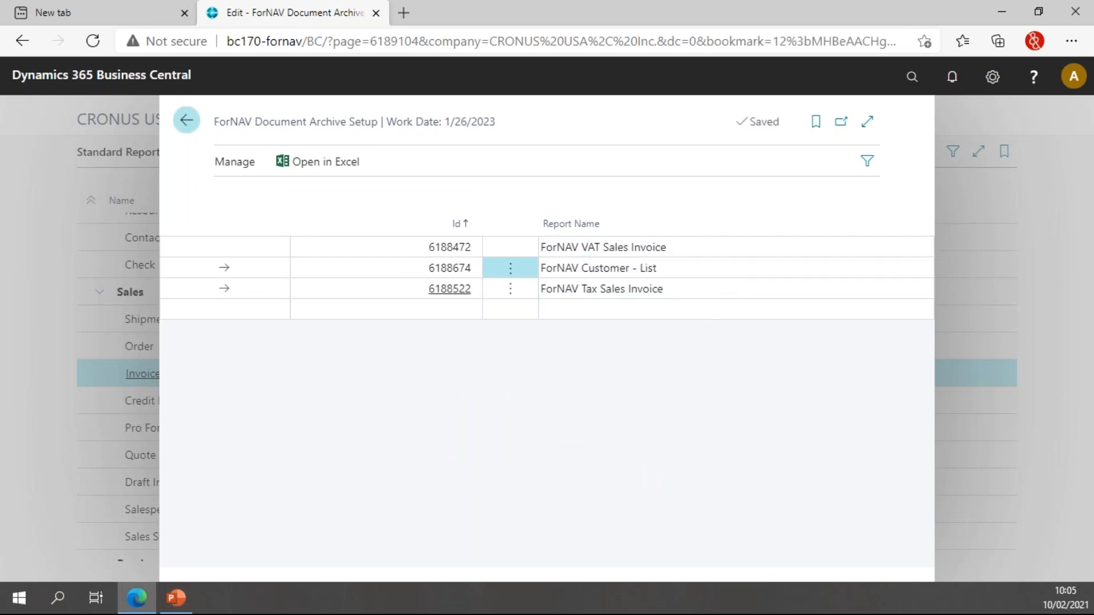
key("Escape")
- Run and preview the sales Invoice report with the last used options and filters, and return to the report list
left_click(342, 152)
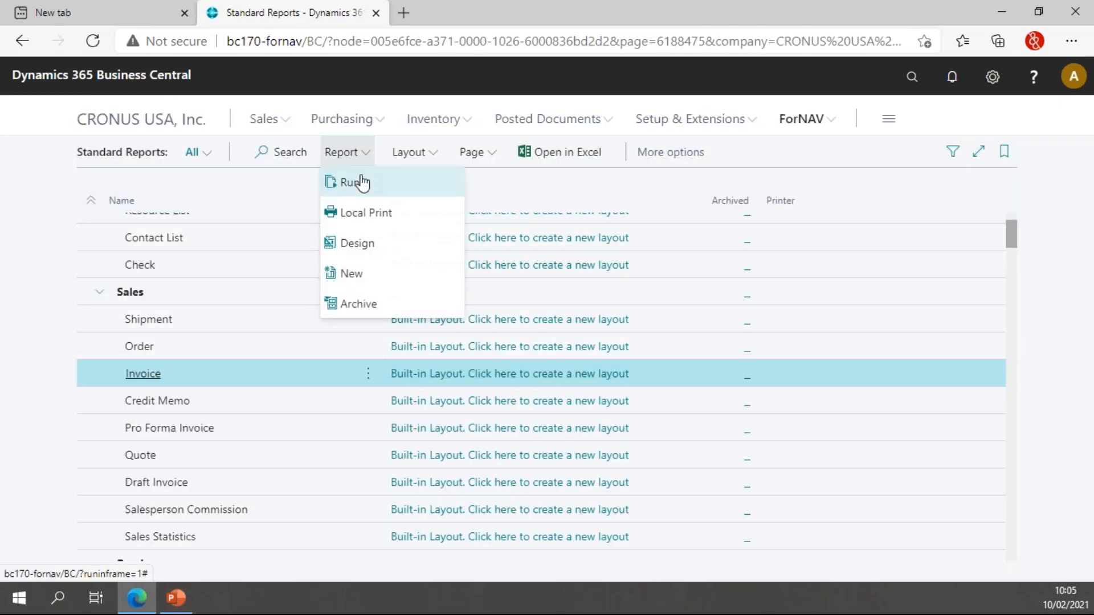
left_click(362, 182)
left_click(626, 526)
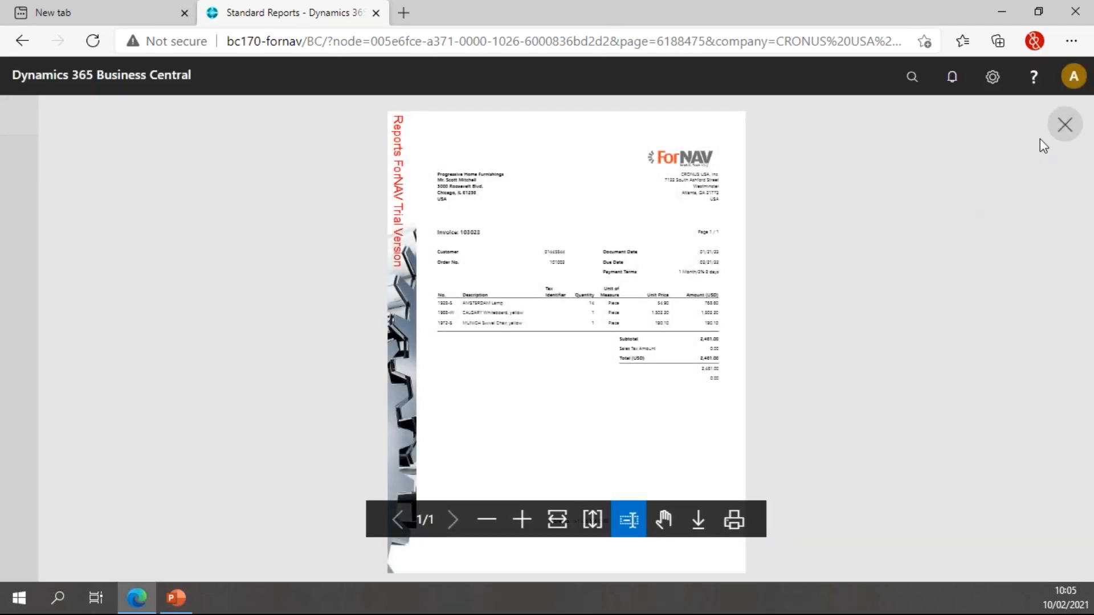
left_click(1065, 124)
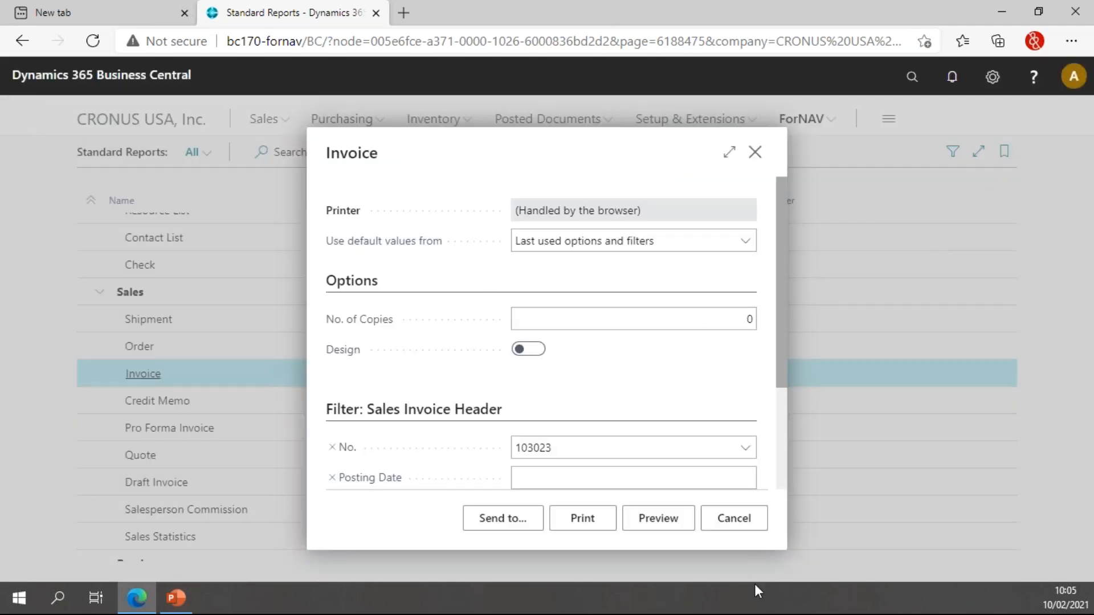
left_click(734, 523)
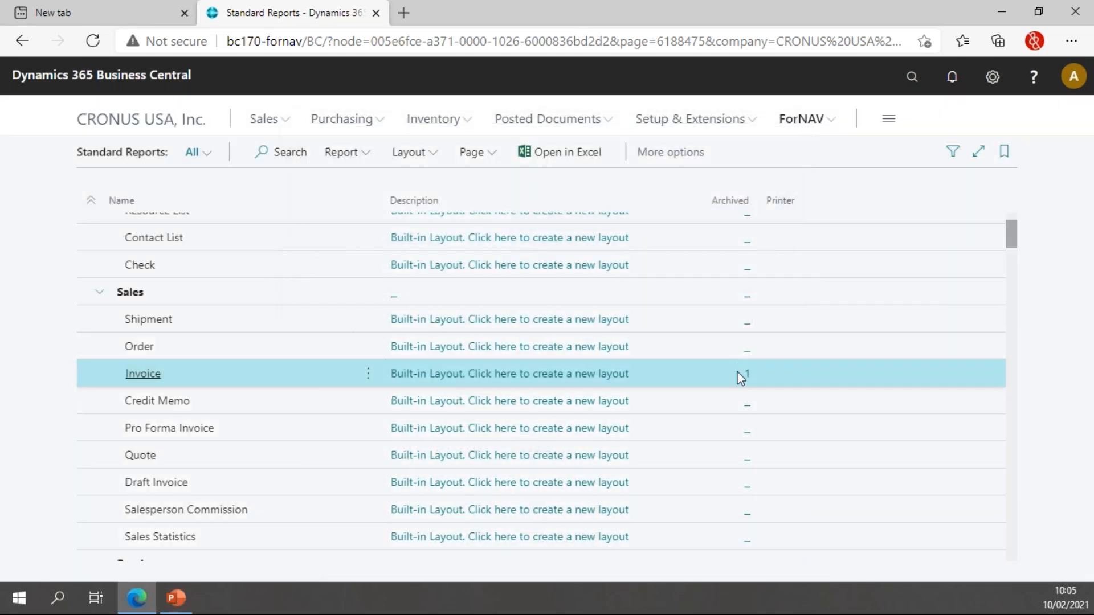
- Run the sales Invoice report for invoice 103023 and send it to a PDF document
left_click(361, 152)
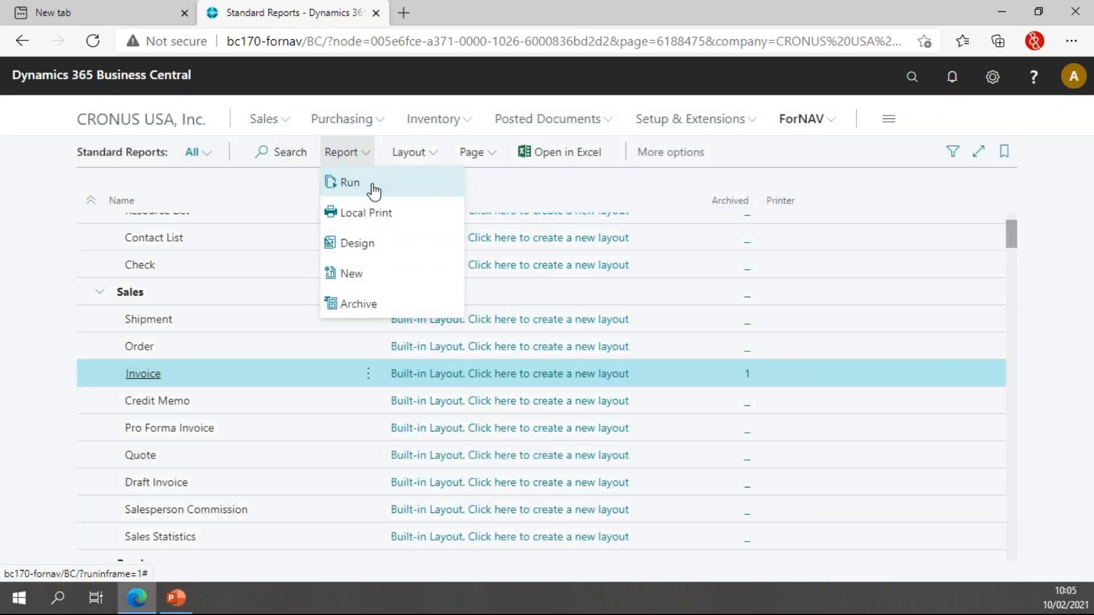
left_click(371, 184)
left_click(502, 518)
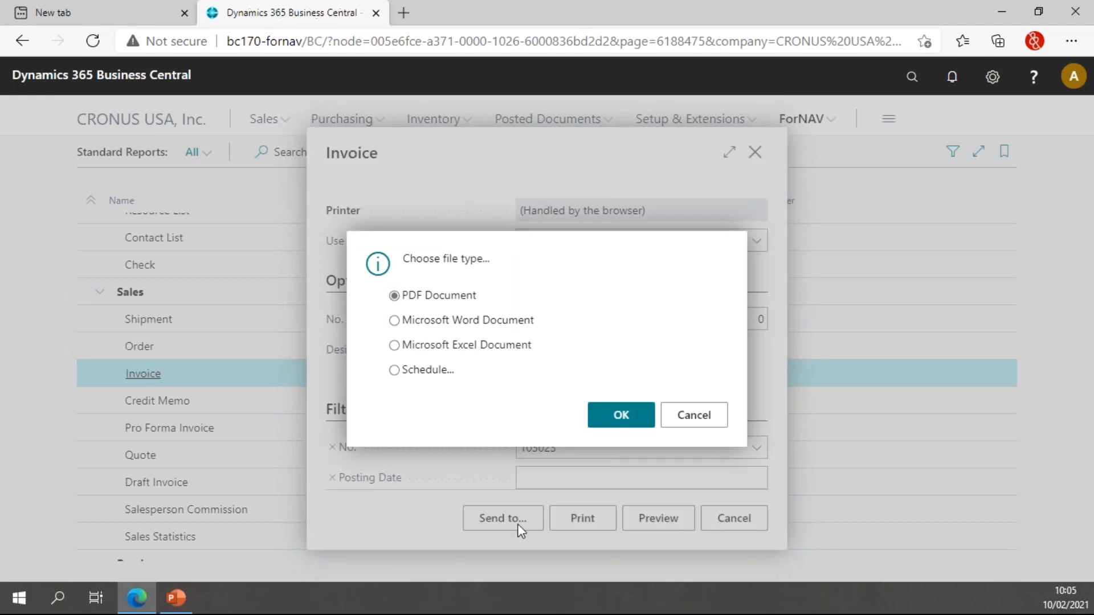
left_click(609, 412)
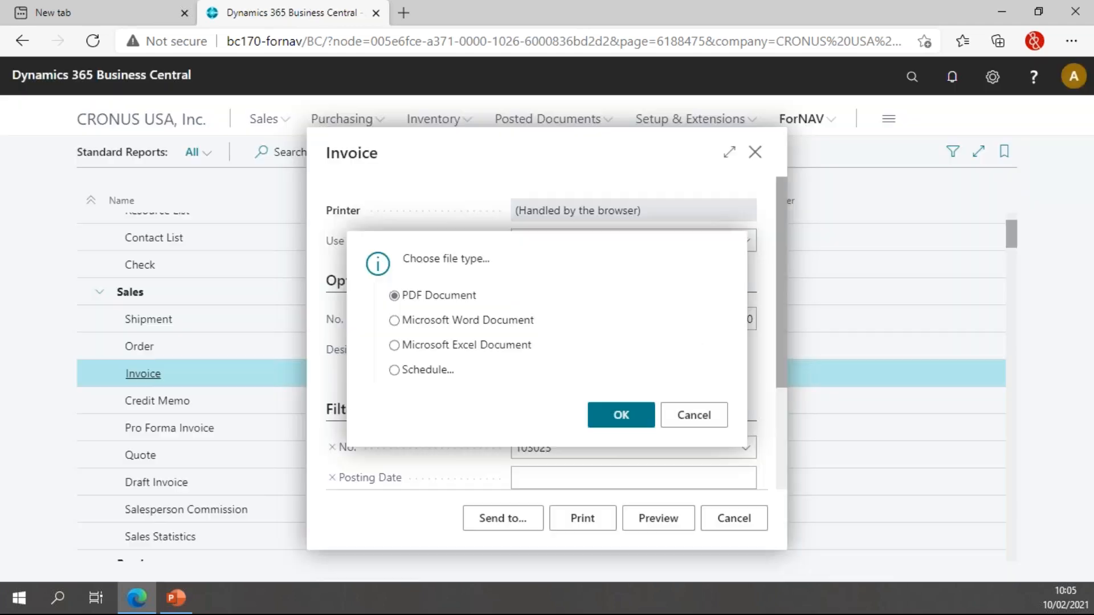
- Run the sales Invoice report again, send it to a Microsoft Excel document, and dismiss the browser's download bar
left_click(366, 151)
left_click(404, 221)
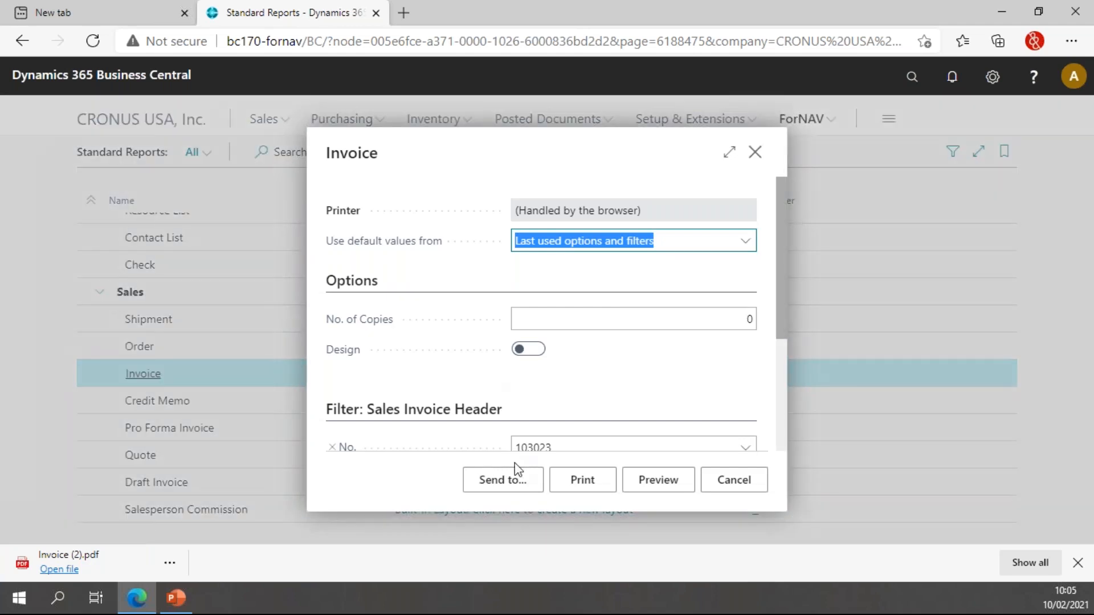
left_click(499, 479)
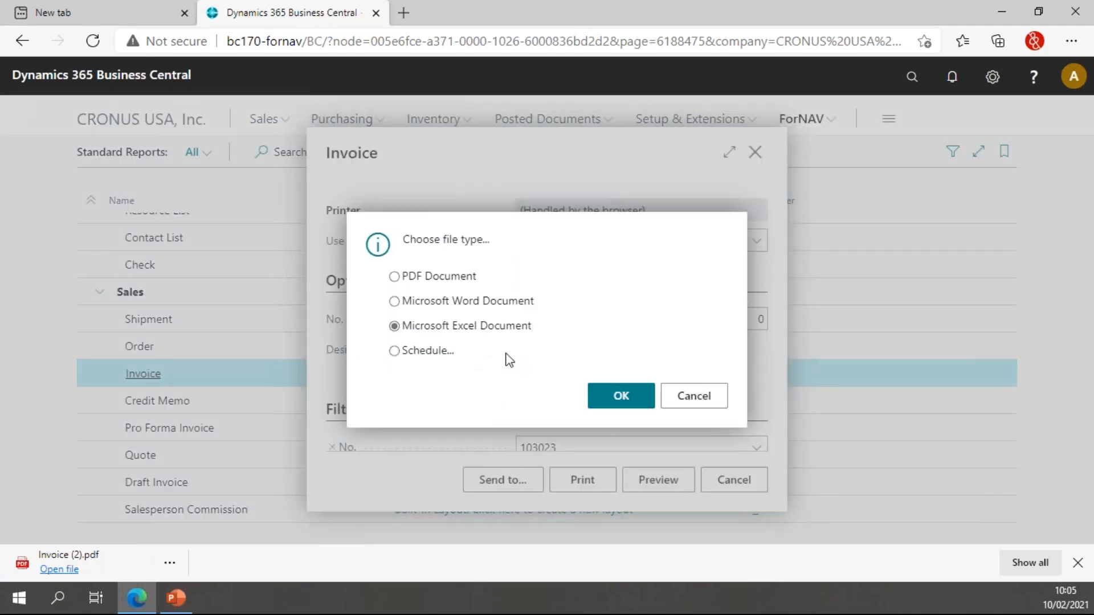
left_click(627, 401)
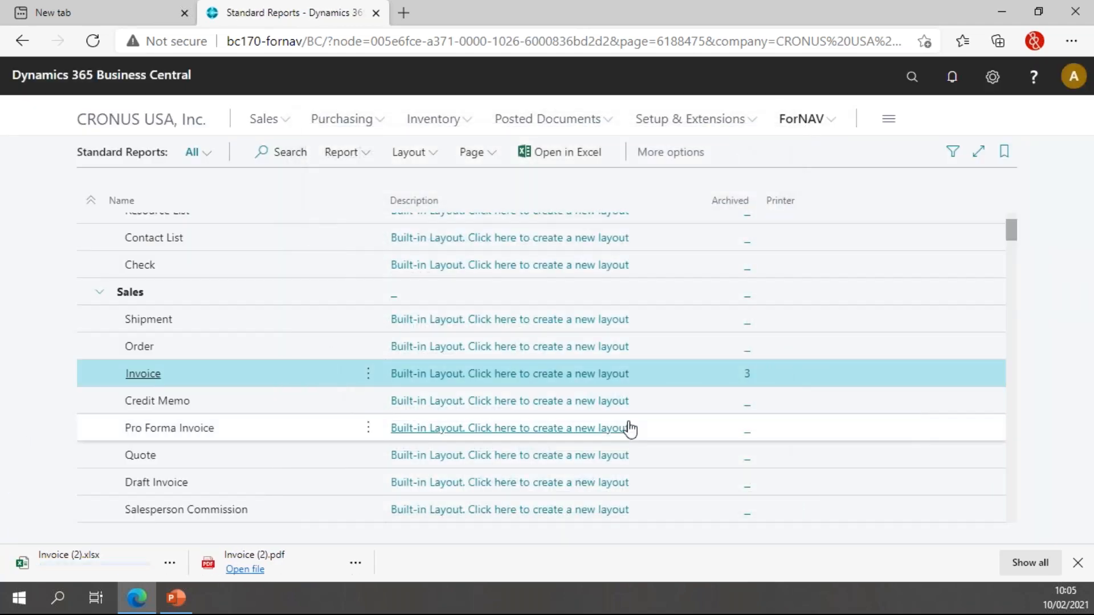
left_click(1074, 563)
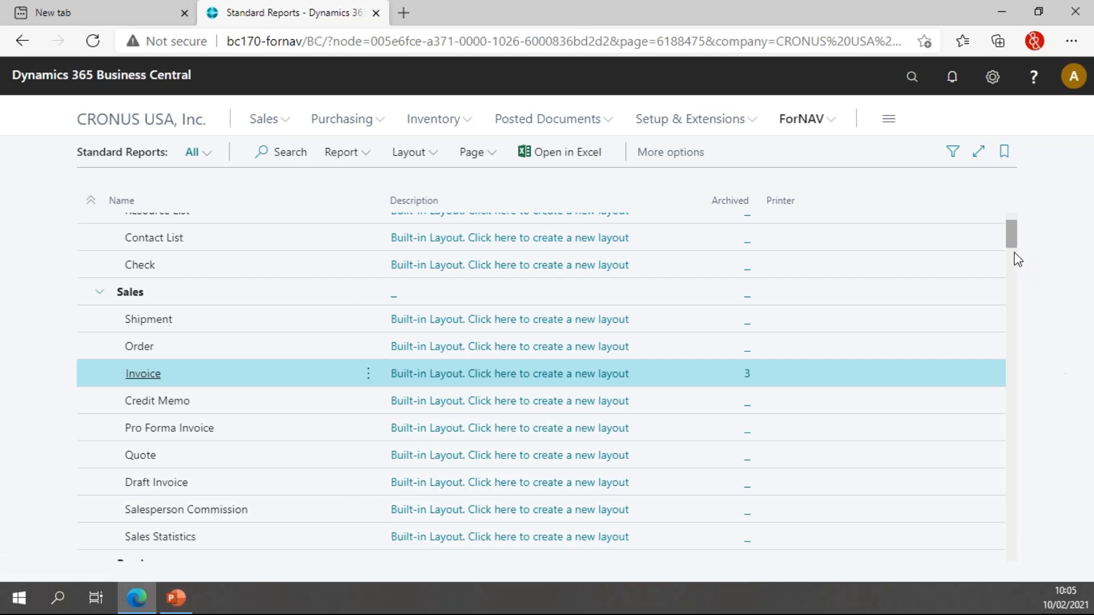
- Search for "forn doc arch", open the ForNAV Document Archive, and examine the entries in the Invoice group
left_click(912, 76)
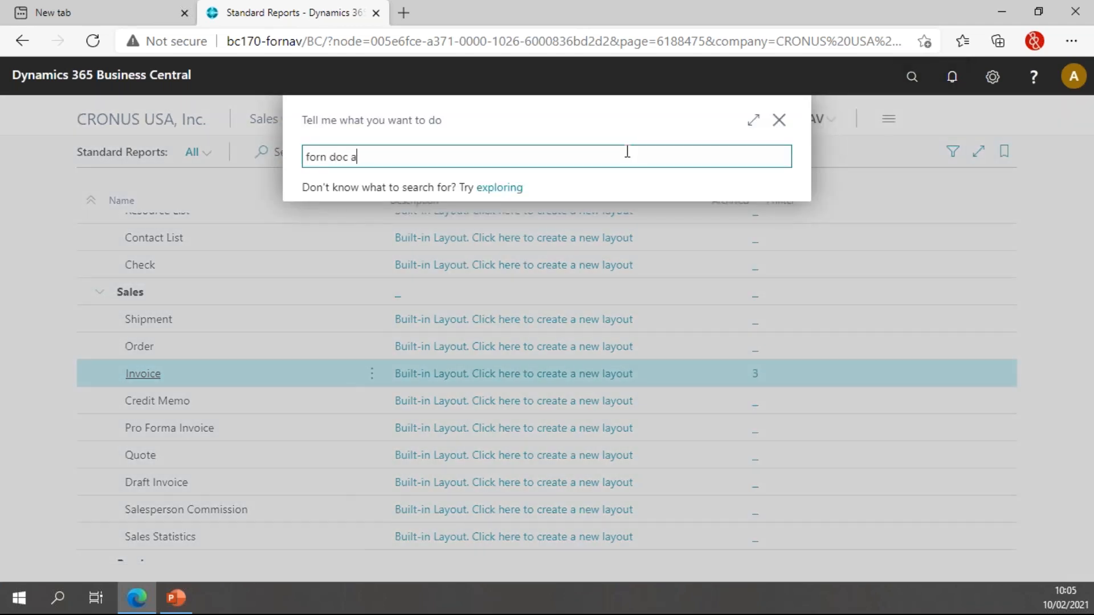
type("forn doc arch")
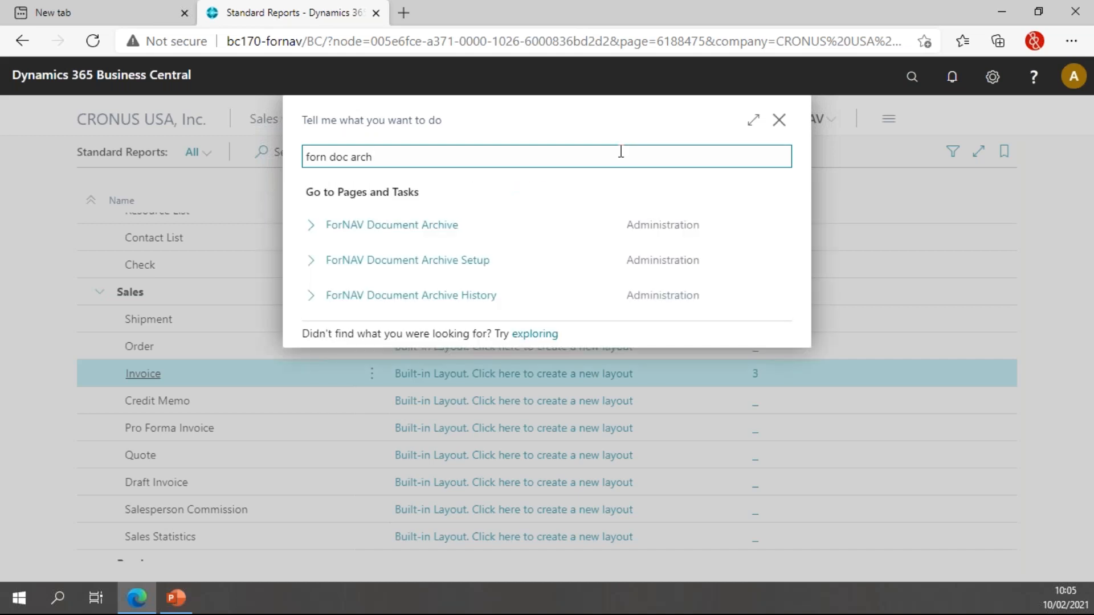
left_click(436, 235)
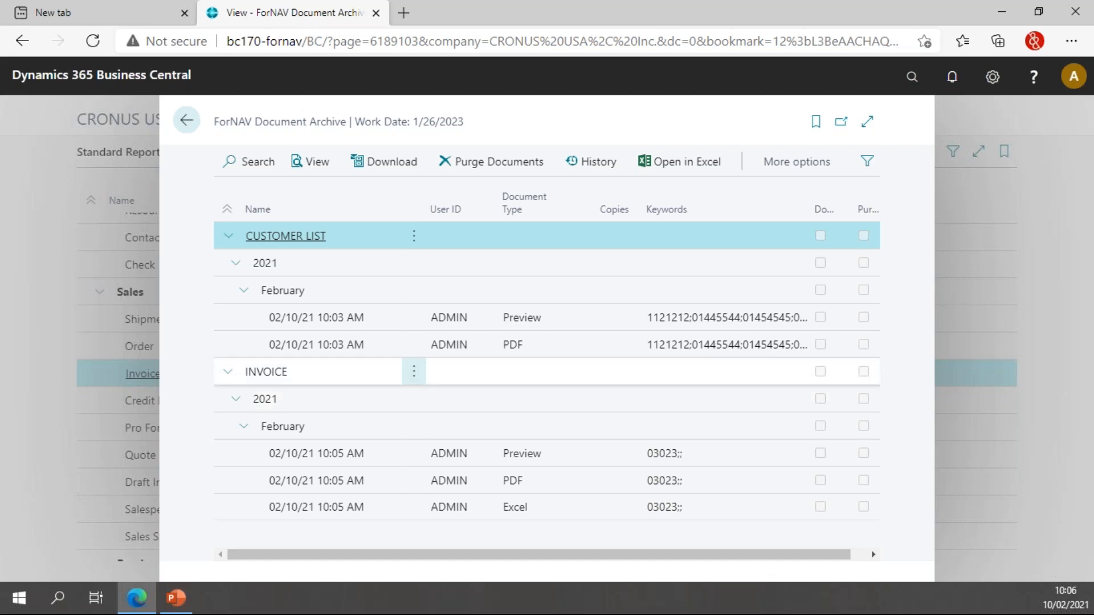
left_click(306, 380)
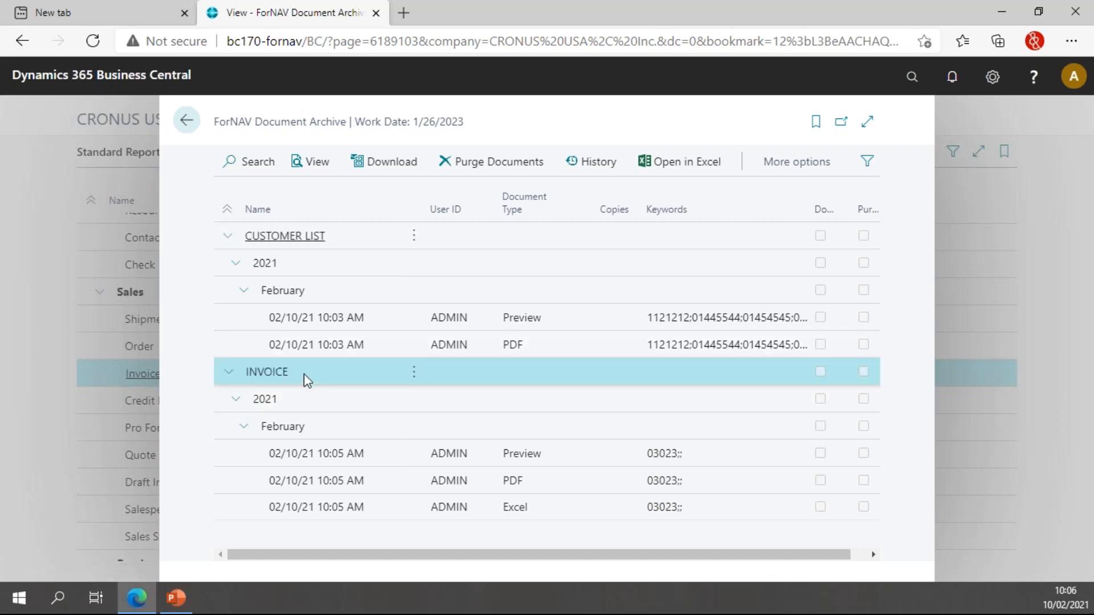
- Examine the archived entries and their document types in the Customer List and Invoice groups
left_click(316, 406)
left_click(342, 429)
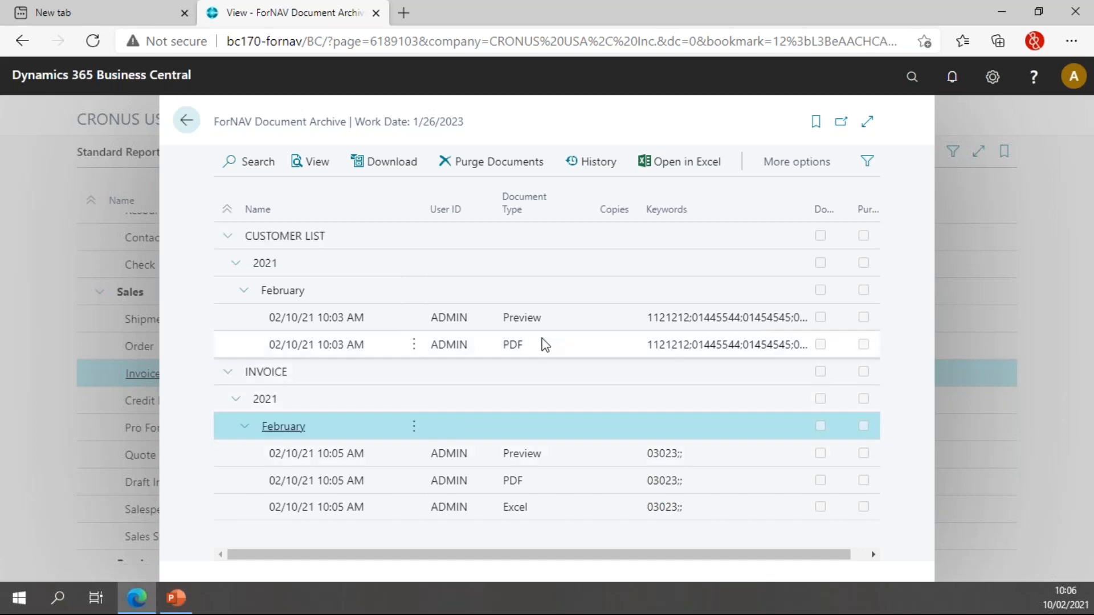
left_click(558, 324)
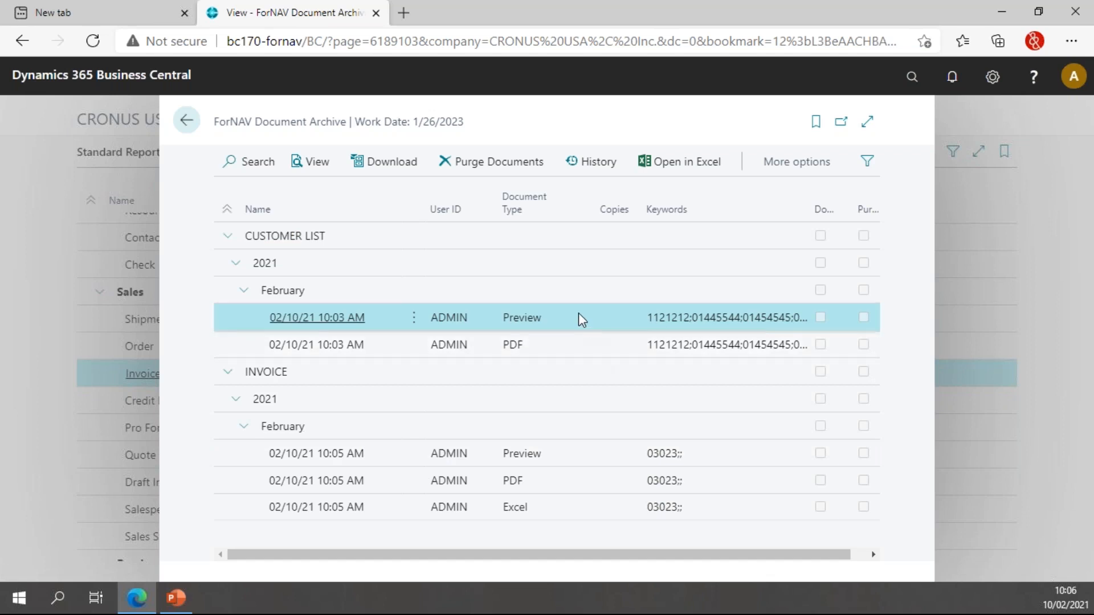
left_click(561, 345)
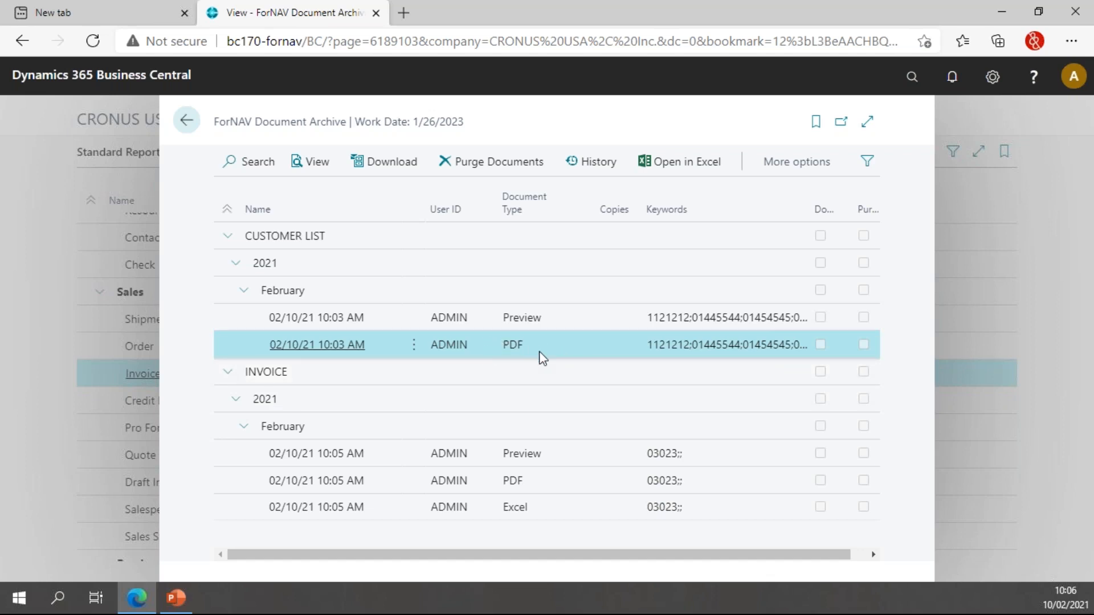
left_click(592, 464)
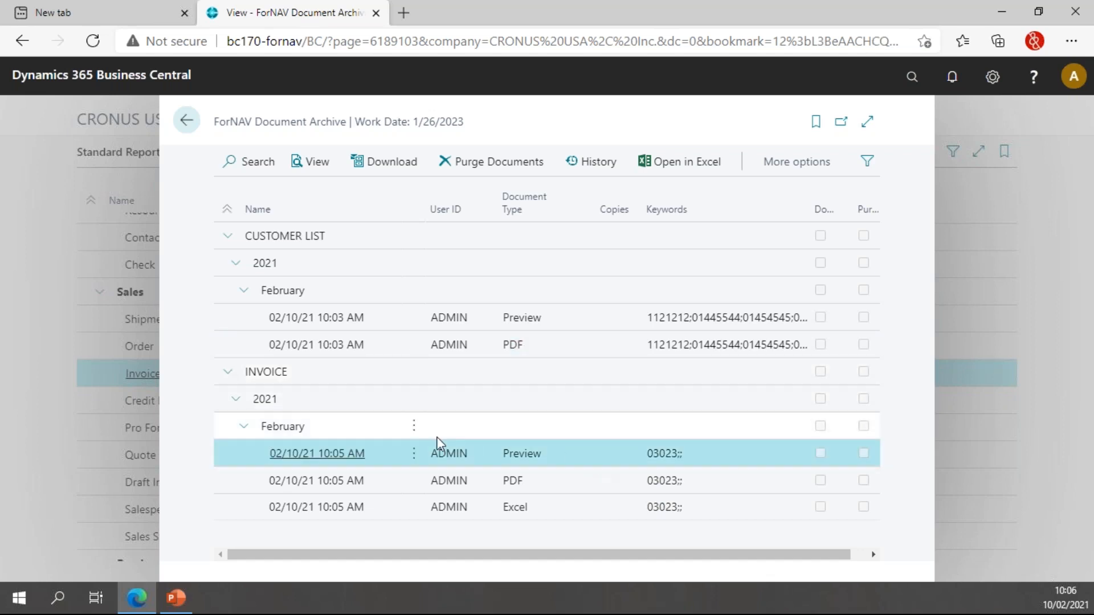
left_click(556, 484)
- View the archived Excel copy of the Invoice report, look through the worksheet, and close the workbook
left_click(564, 506)
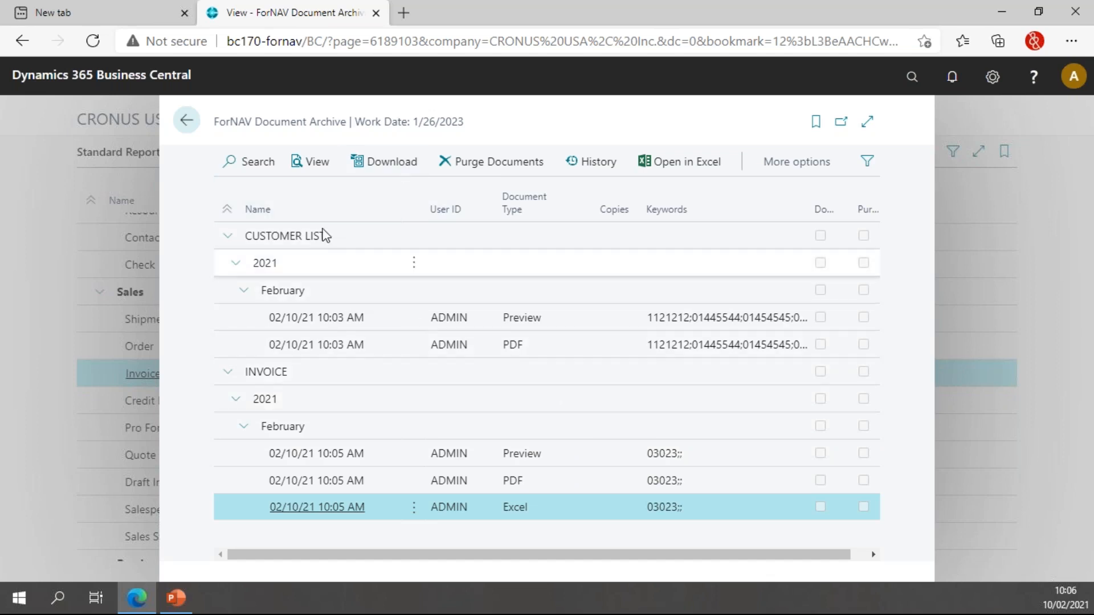
left_click(318, 165)
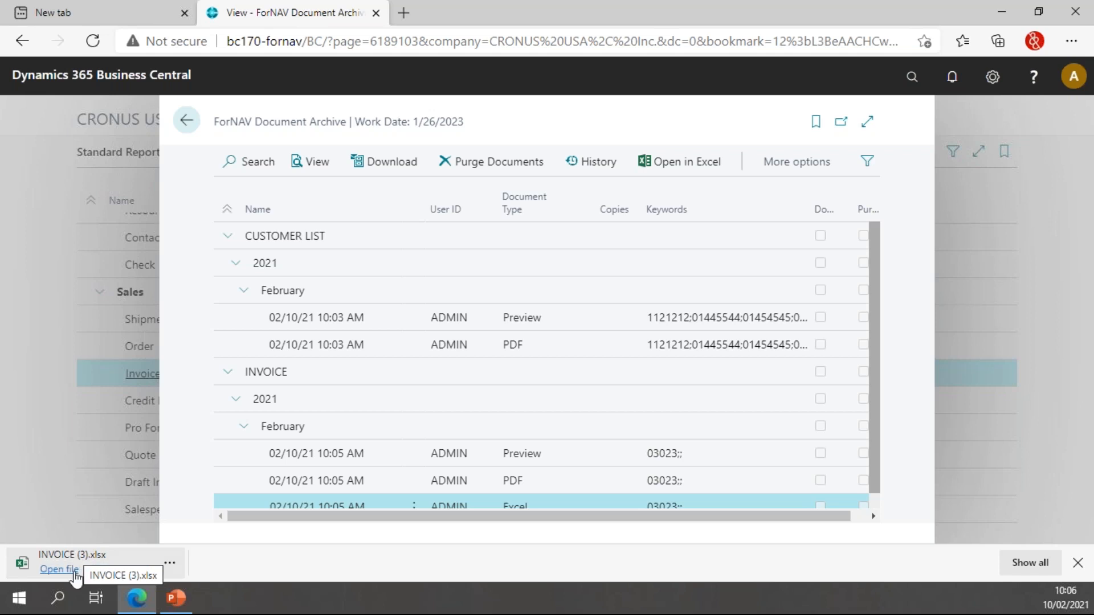
left_click(78, 561)
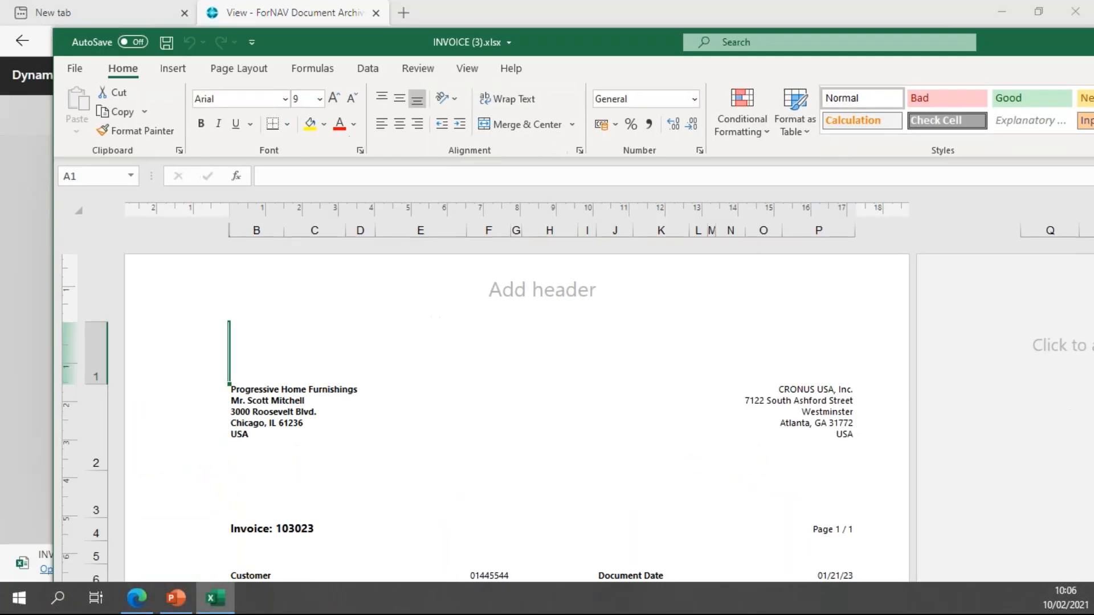
scroll(470, 288, "down", 10)
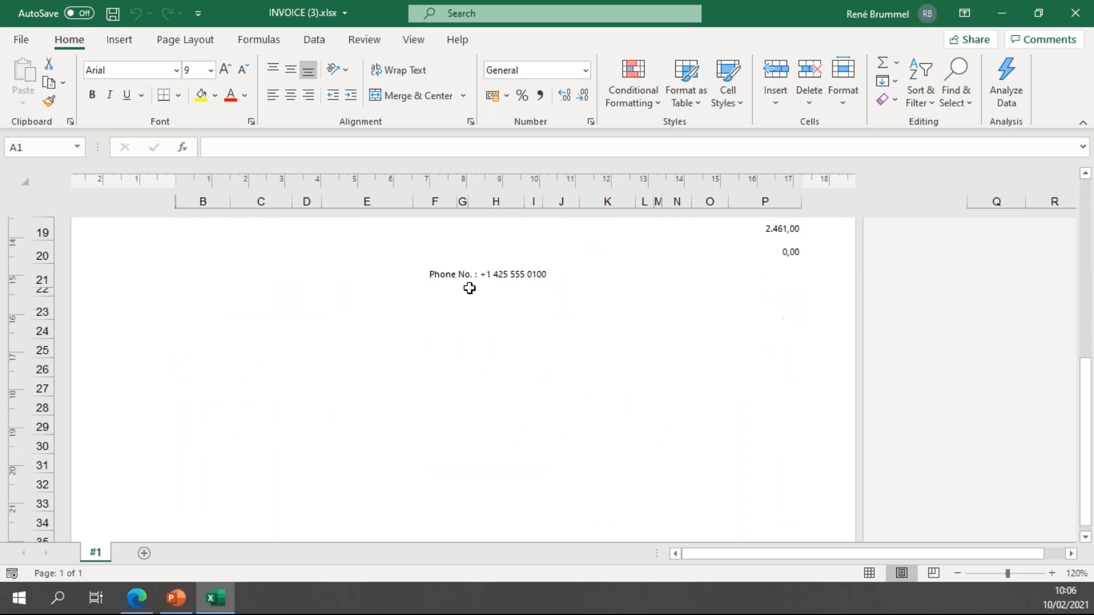
scroll(470, 288, "up", 10)
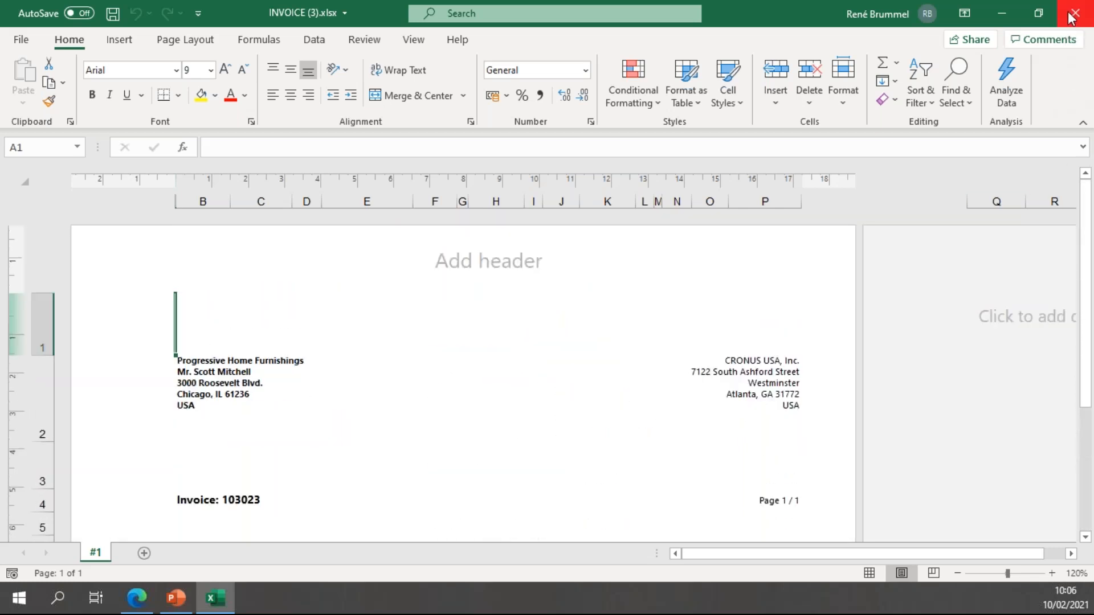
key("alt+F4")
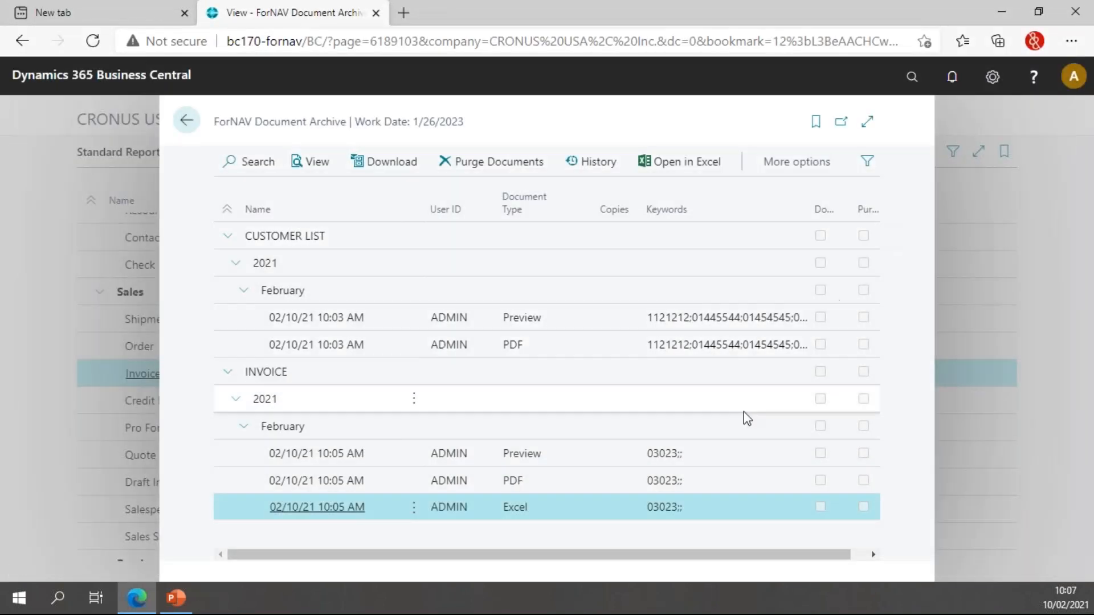
- View the archived PDF copy of the Invoice report, look through it, and close it
left_click(555, 482)
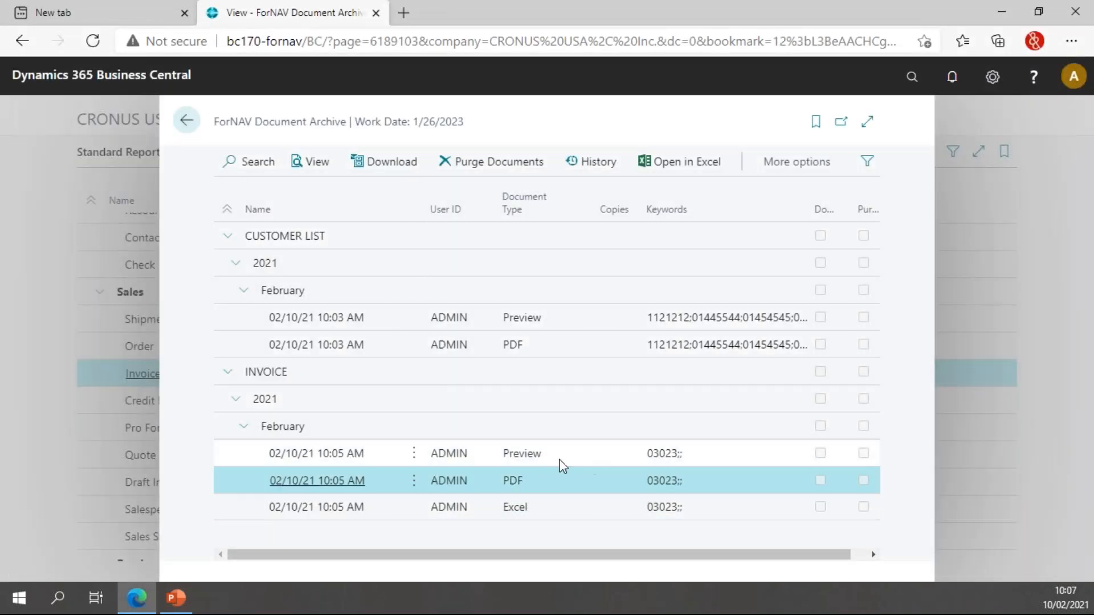
left_click(296, 165)
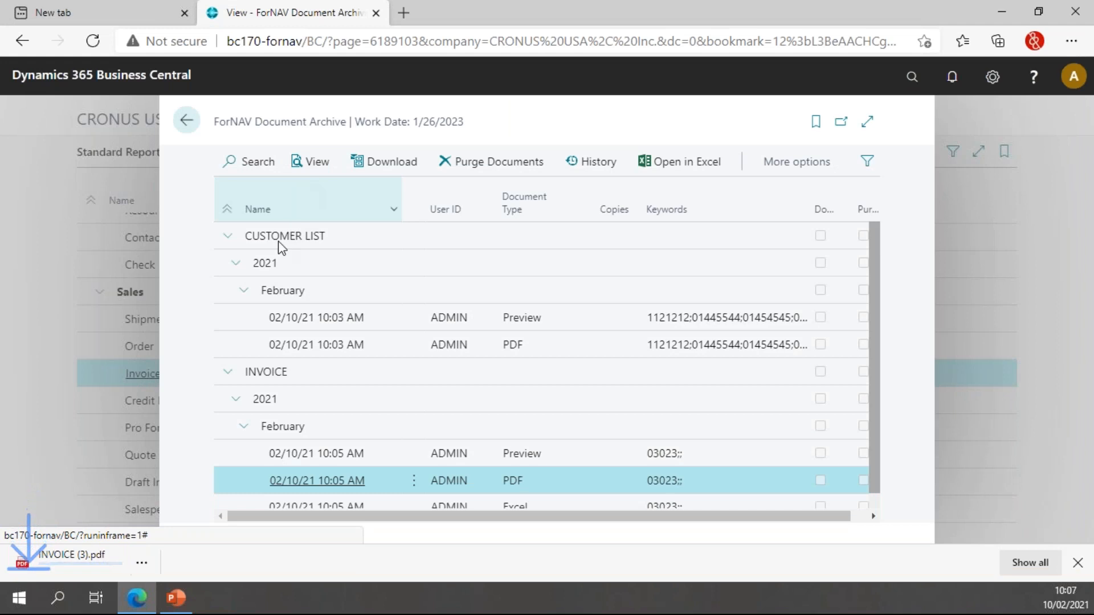
left_click(70, 572)
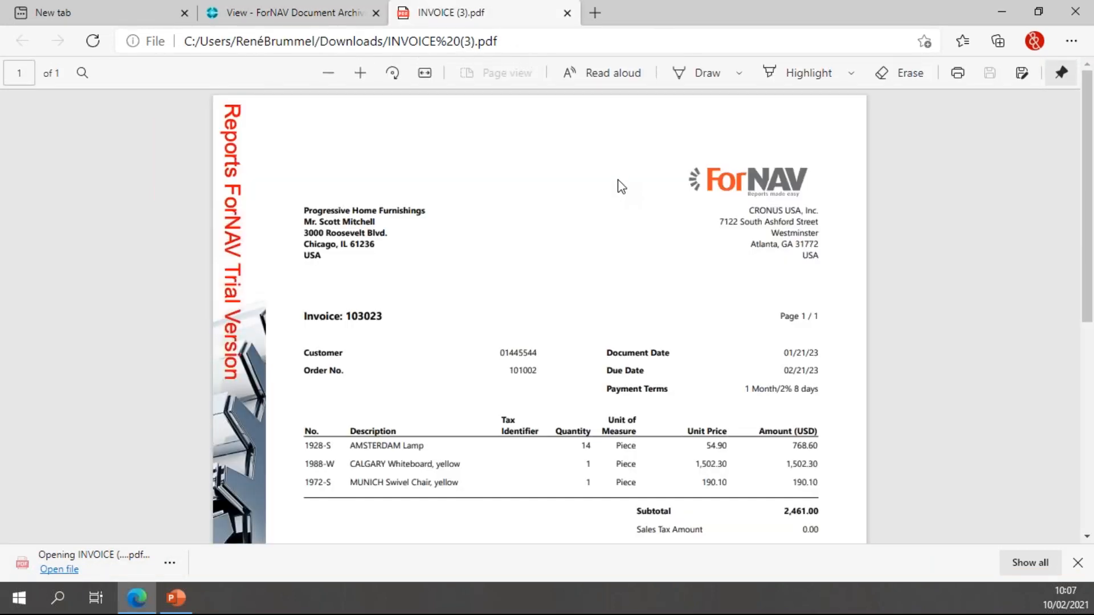
scroll(620, 182, "down", 5)
scroll(619, 184, "up", 5)
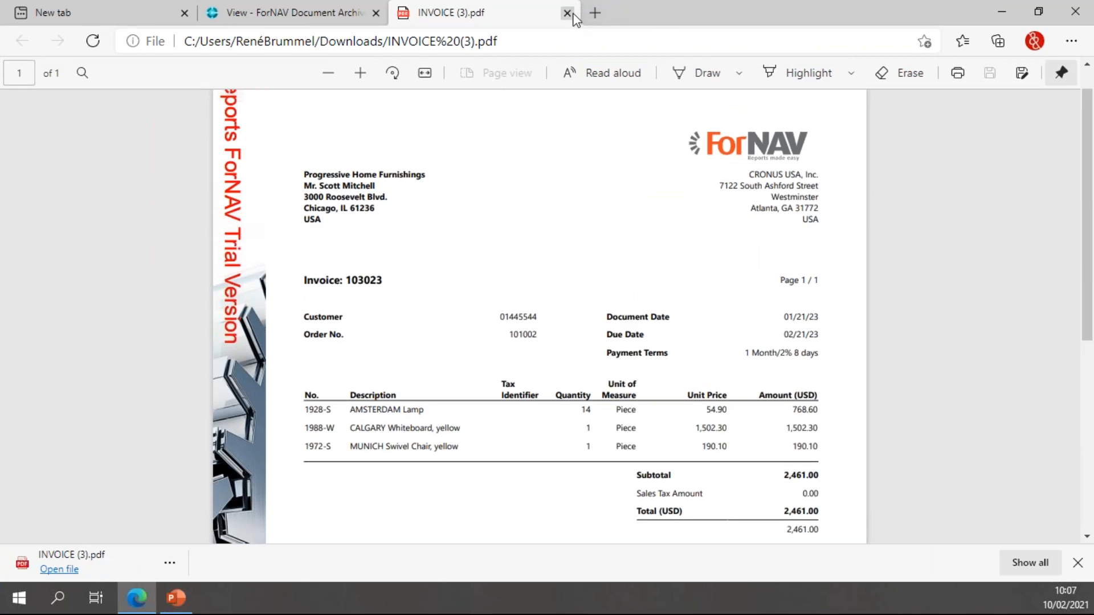
left_click(567, 12)
- View the archived Preview copy of the Customer List report, look through it, and close it
left_click(582, 323)
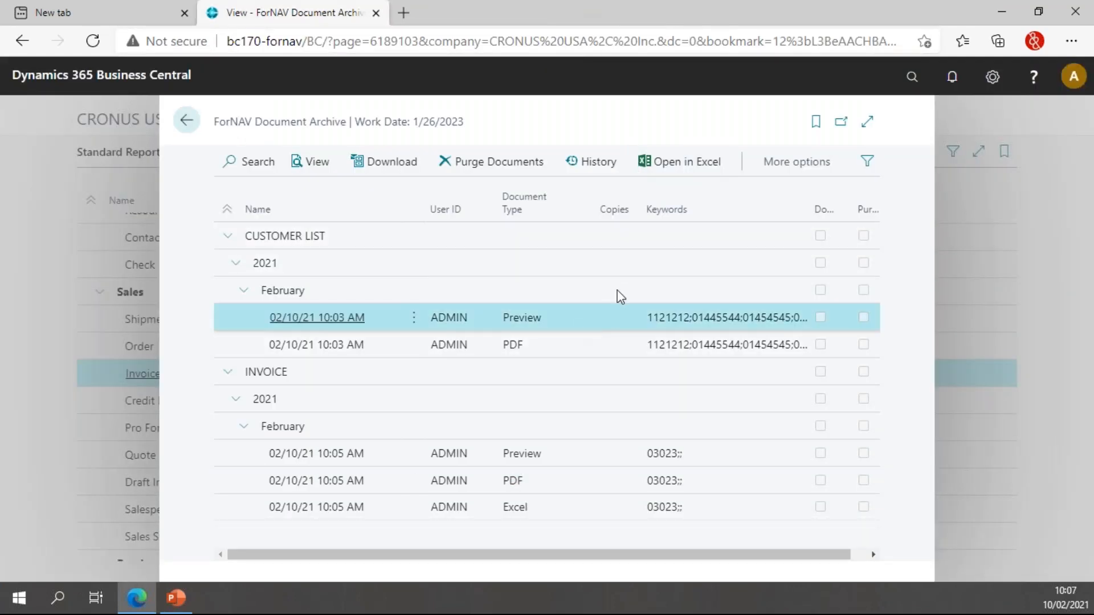
left_click(322, 165)
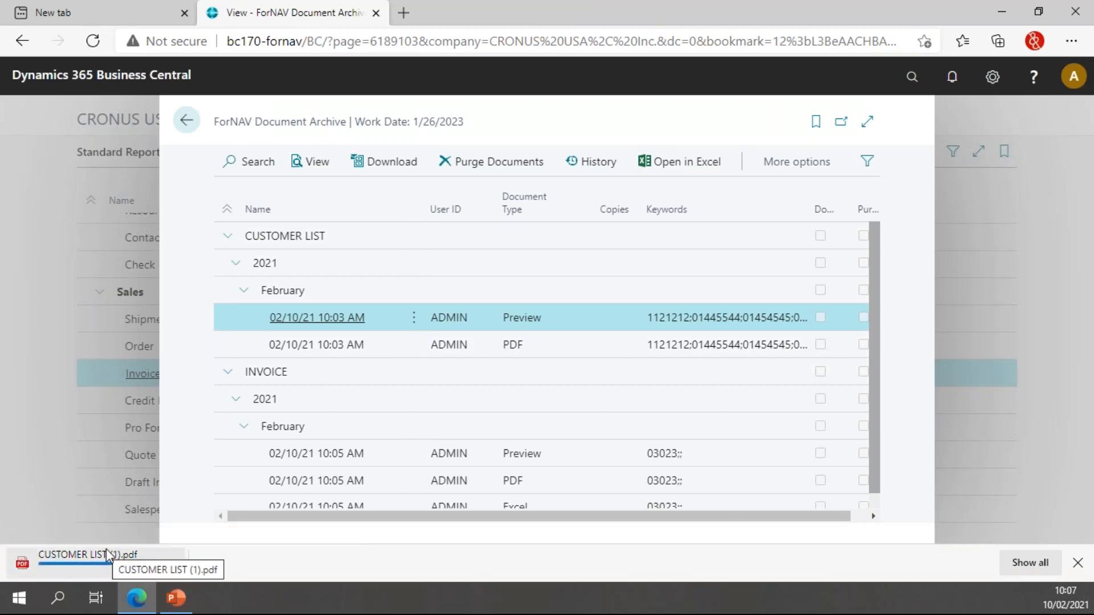
left_click(57, 569)
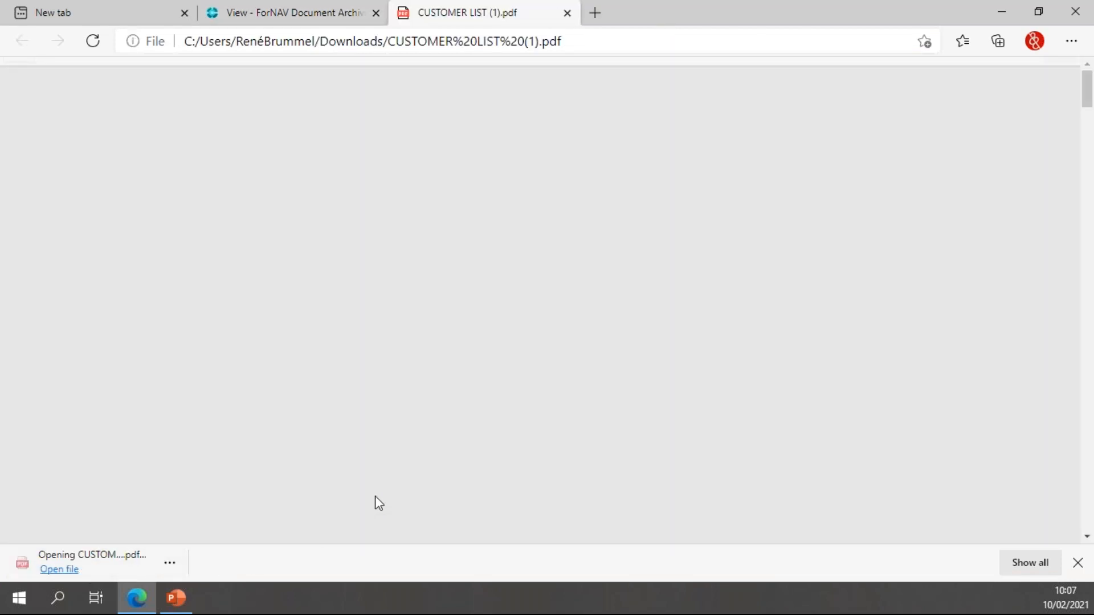
scroll(472, 440, "down", 3)
scroll(476, 422, "up", 8)
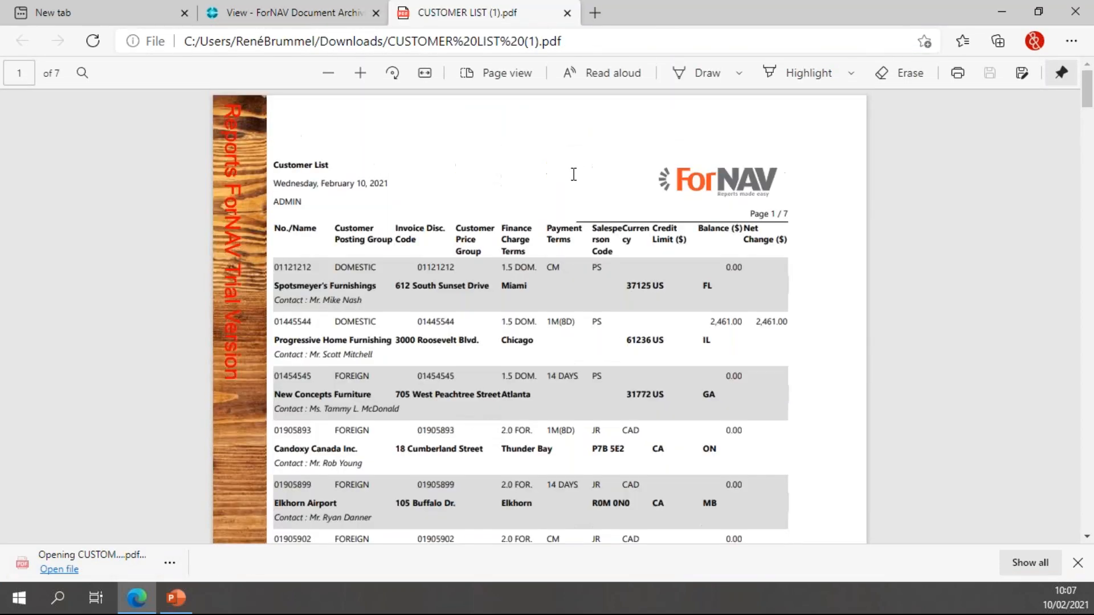
key("ctrl+w")
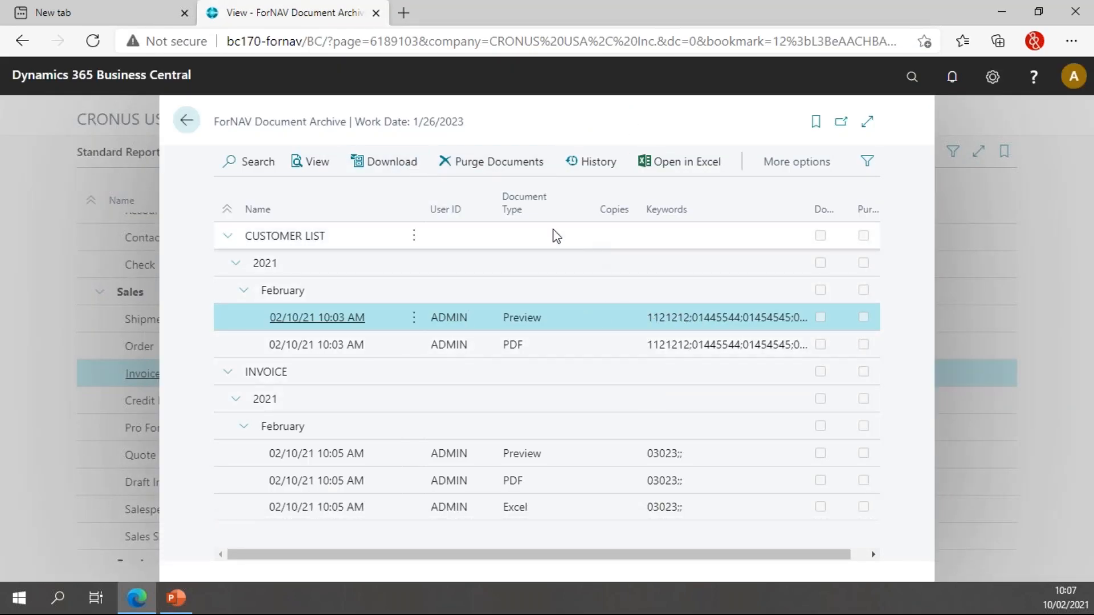
- Download the archived Customer List Preview and PDF documents together and open the resulting zip file
left_click(572, 349, "ctrl")
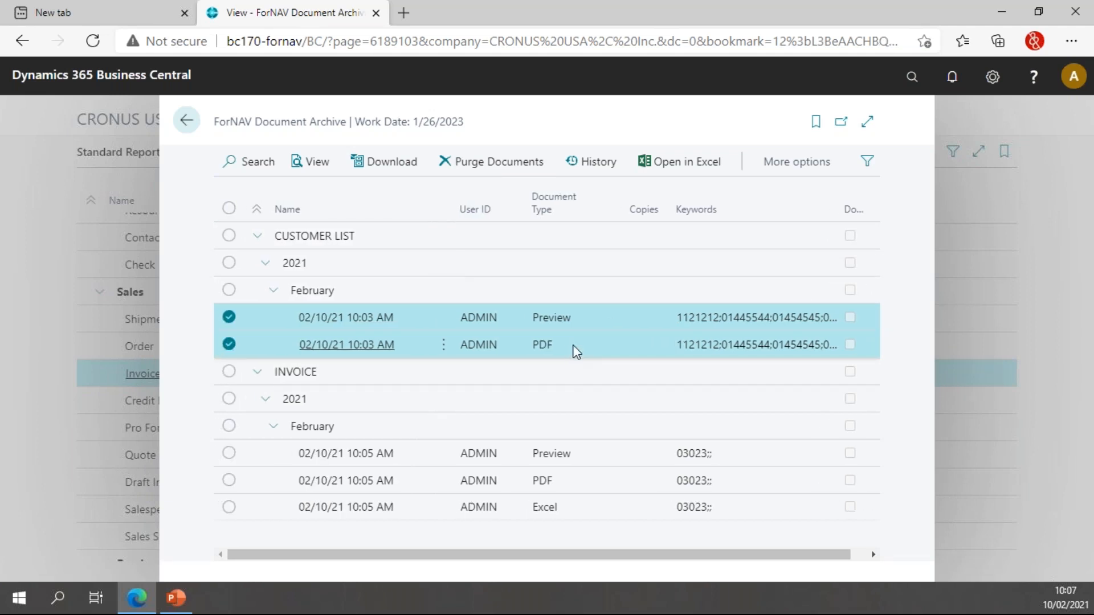
left_click(402, 165)
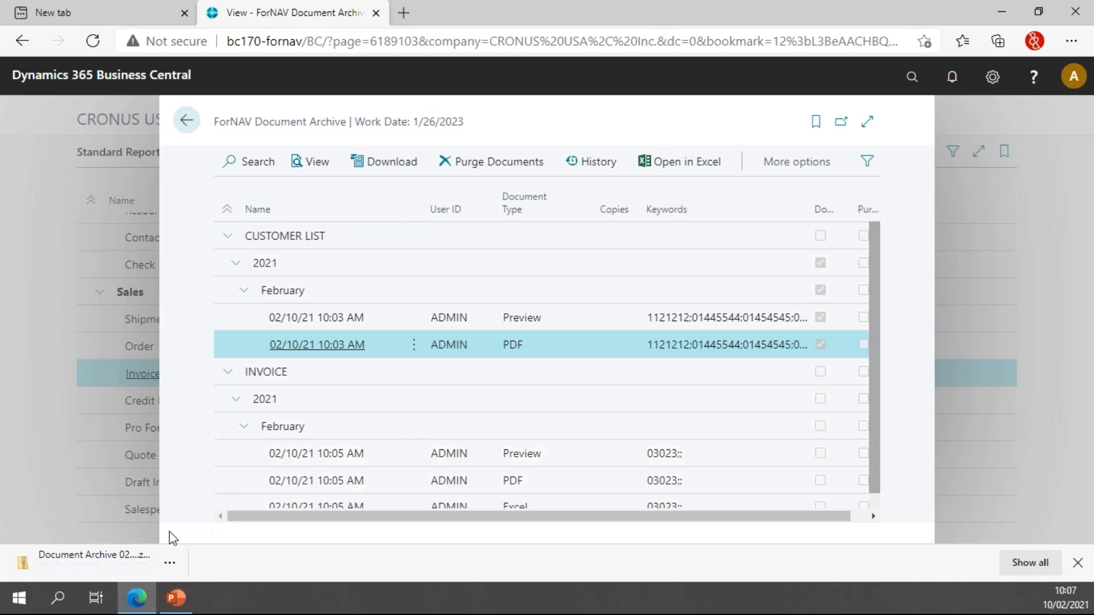
left_click(92, 562)
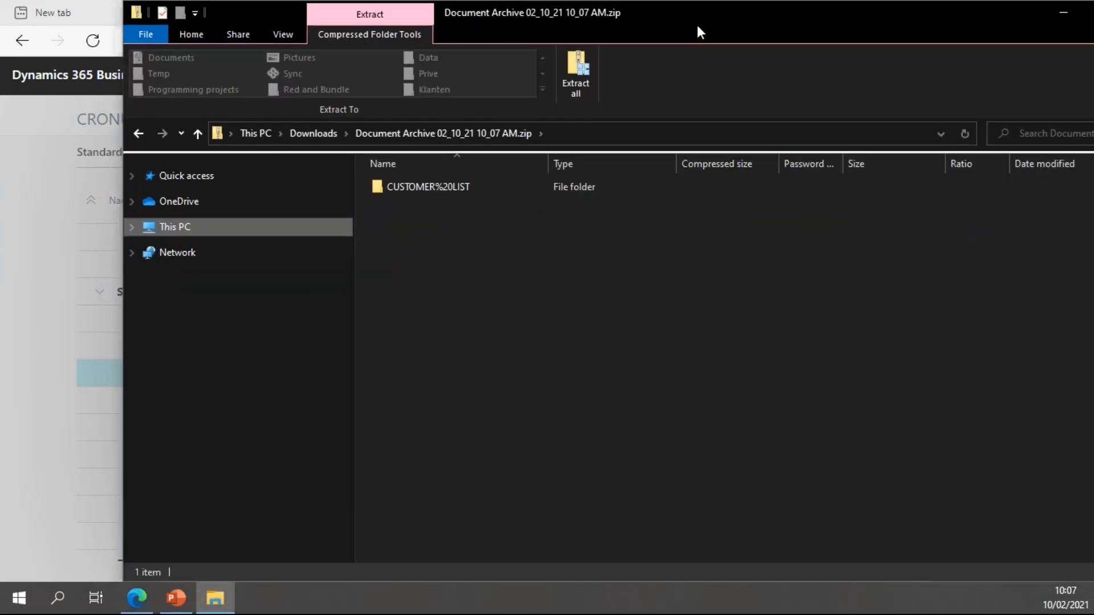
- Inspect the files inside the zip's CUSTOMER%20LIST folder, widening the name column, and close the file window
left_click_drag(728, 33, 640, 19)
left_click(353, 196)
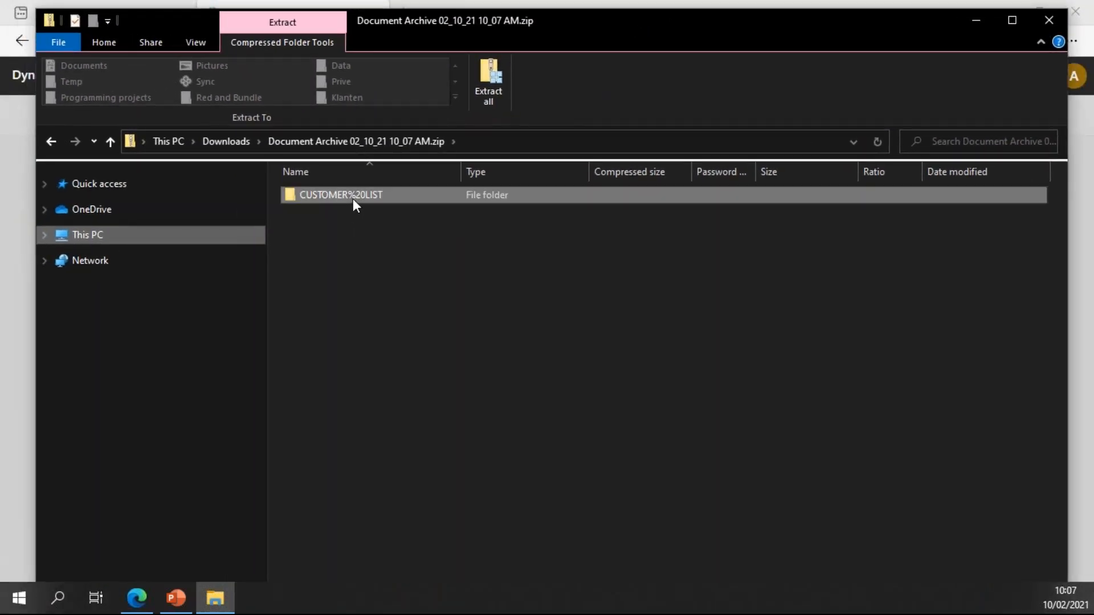
double_click(330, 194)
left_click_drag(465, 174, 515, 176)
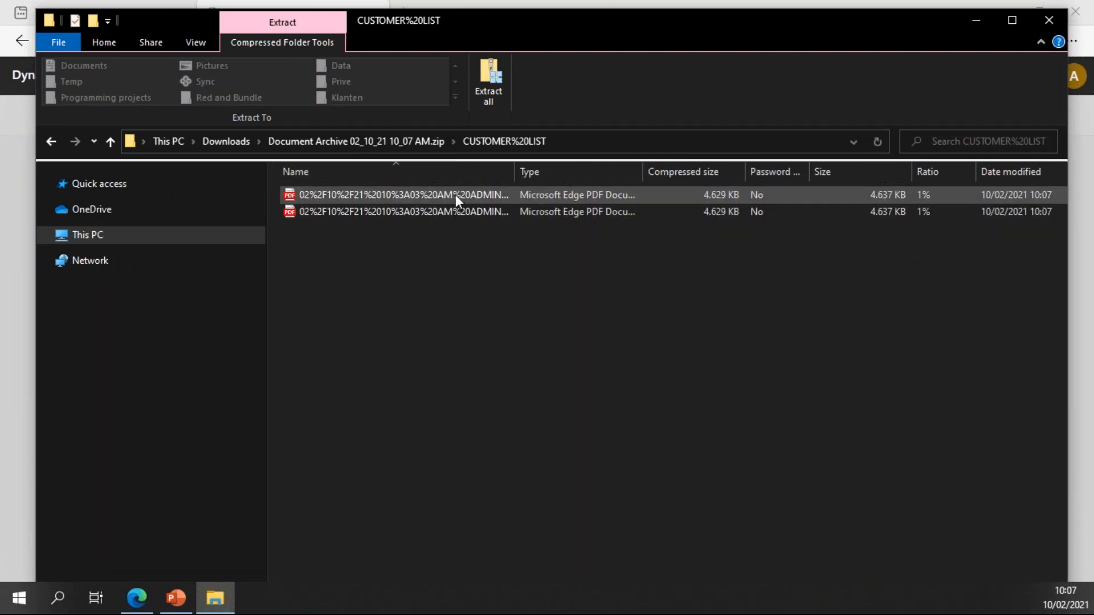
left_click(1049, 21)
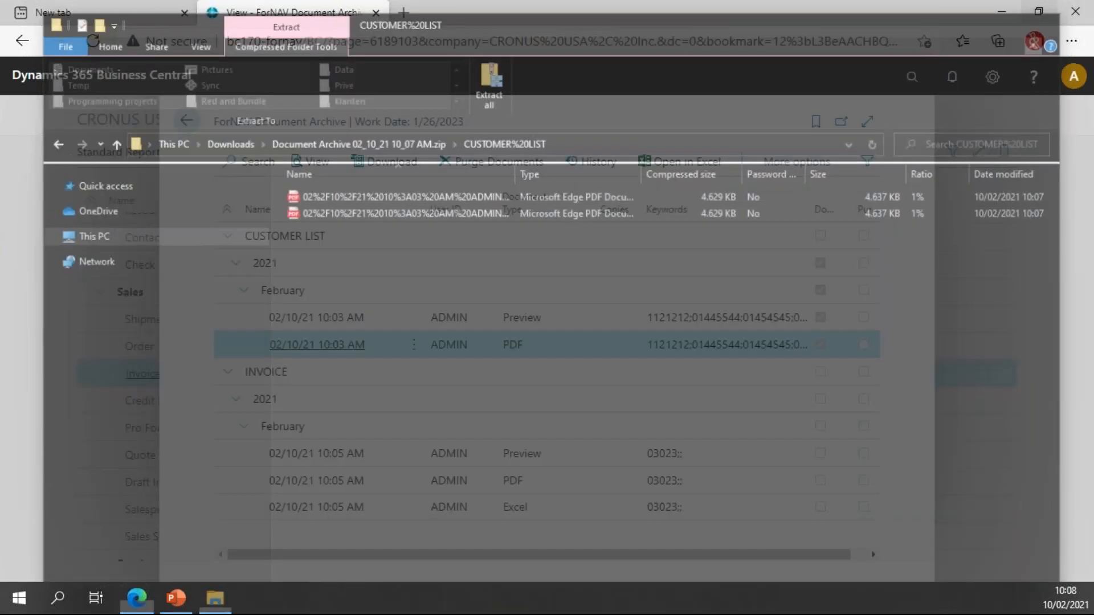
- Download the archived Invoice Preview, PDF and Excel documents together as one zip file
left_click(331, 371)
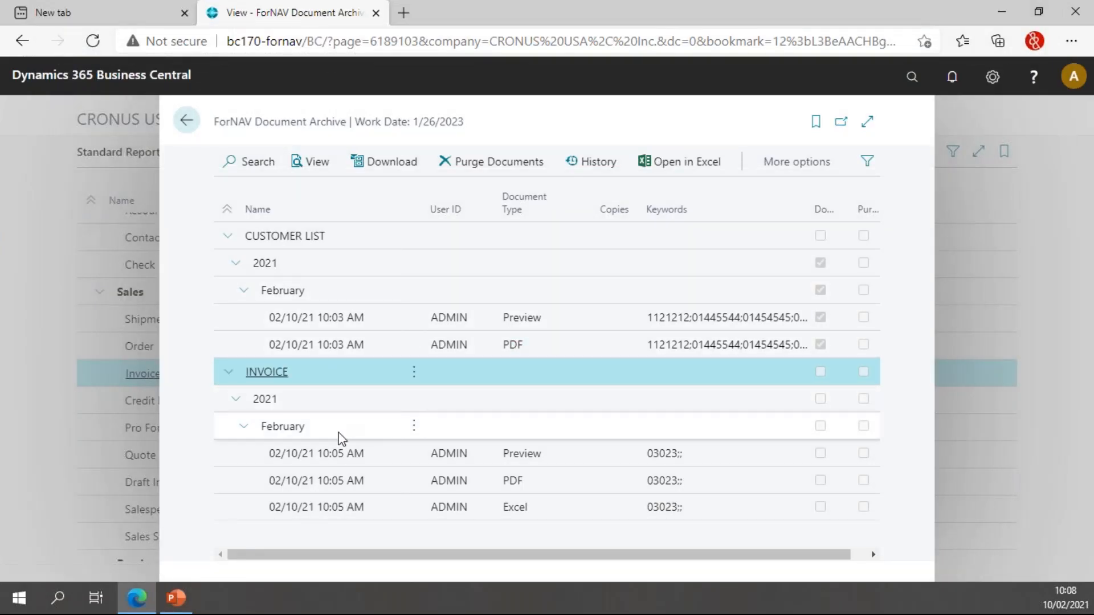
left_click(389, 456)
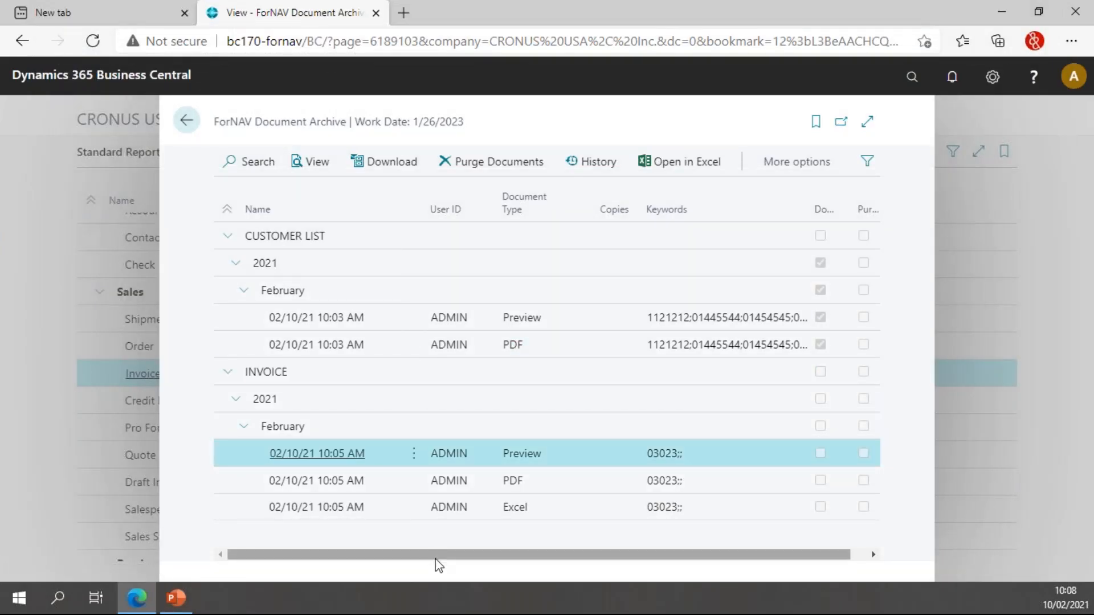
left_click(387, 507, "shift")
left_click(406, 171)
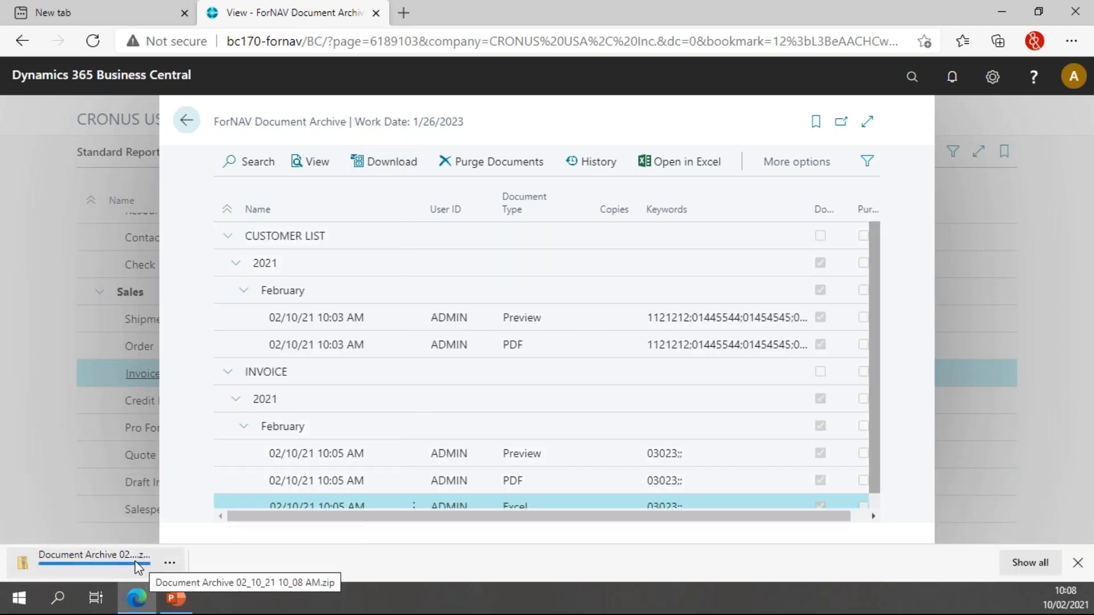
- Open the downloaded zip file, inspect the files in its INVOICE folder, and close the file window
left_click(72, 571)
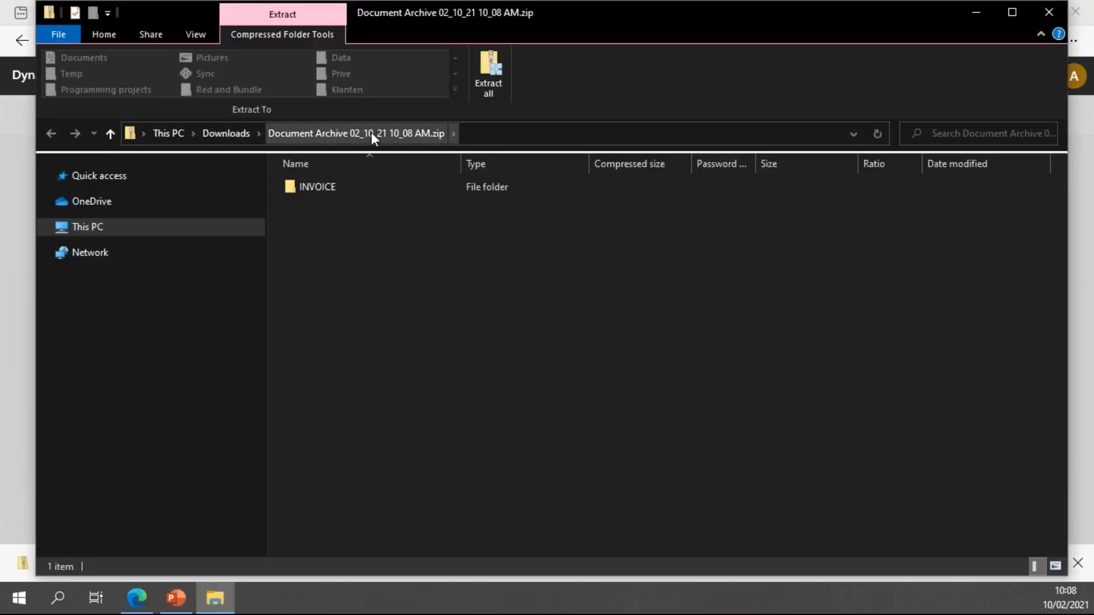
double_click(342, 187)
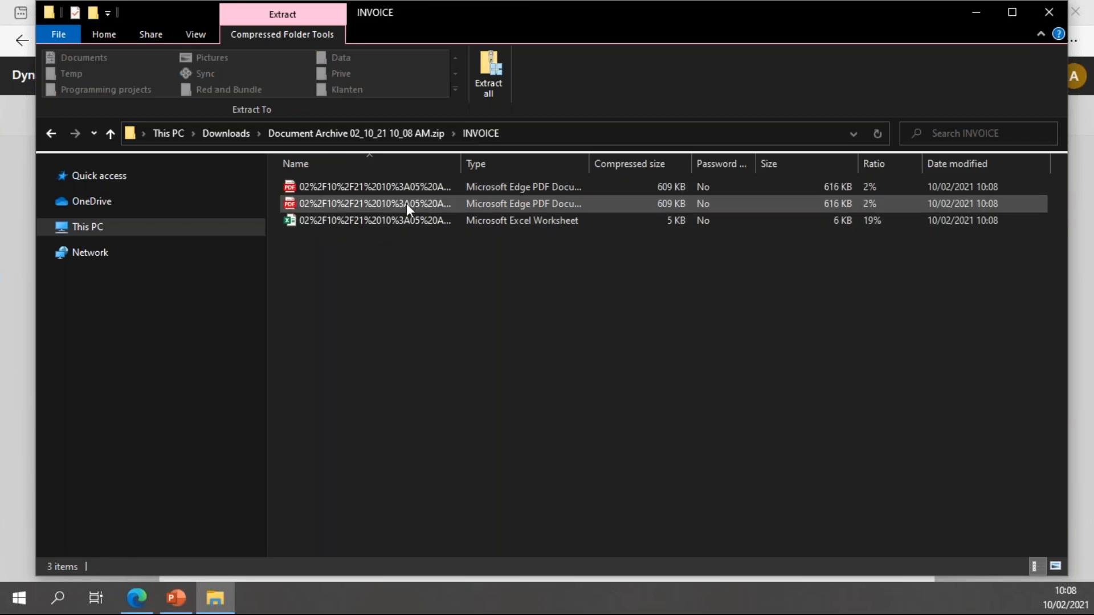
left_click(1049, 12)
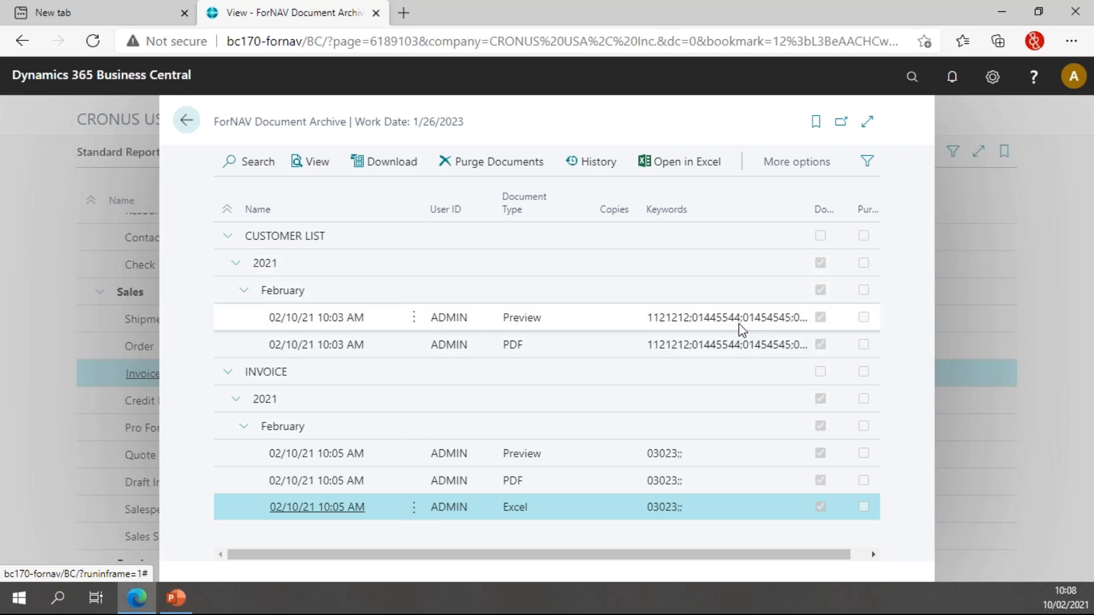
- Purge the archived documents in the Customer List group's February 2021 folder
left_click(601, 321)
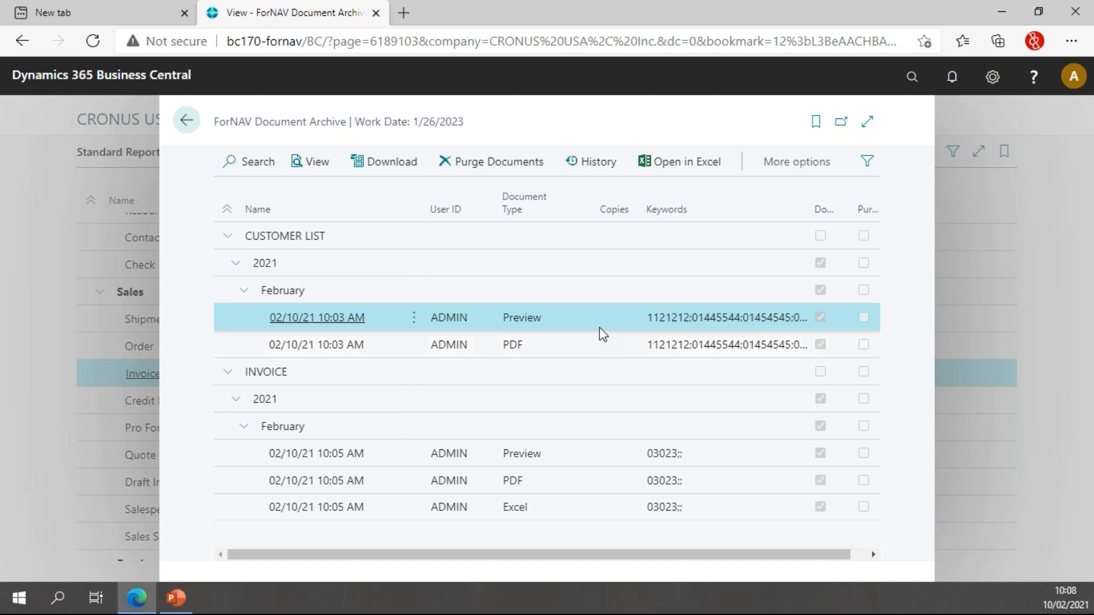
left_click(591, 297)
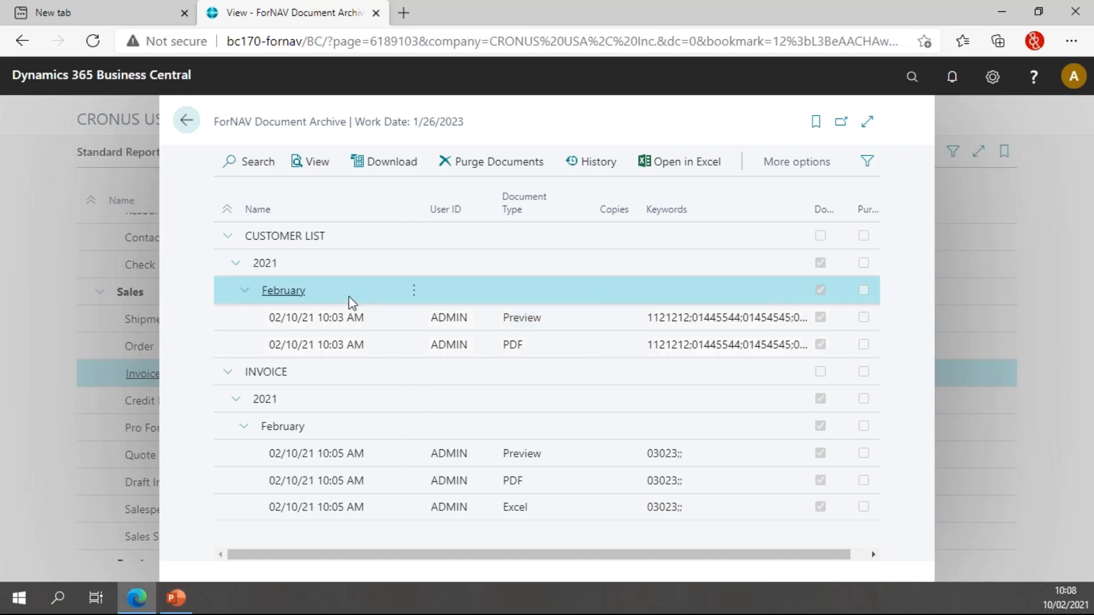
left_click(505, 167)
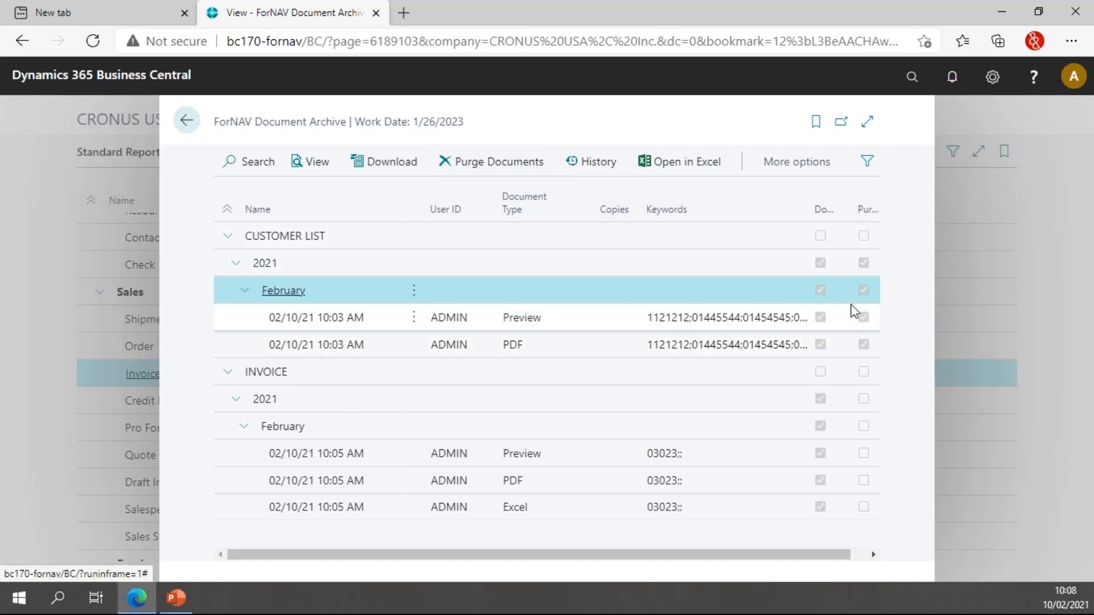
- Try to view the purged Preview document in the Customer List group's February 2021 folder, and dismiss the message
left_click(569, 320)
left_click(311, 162)
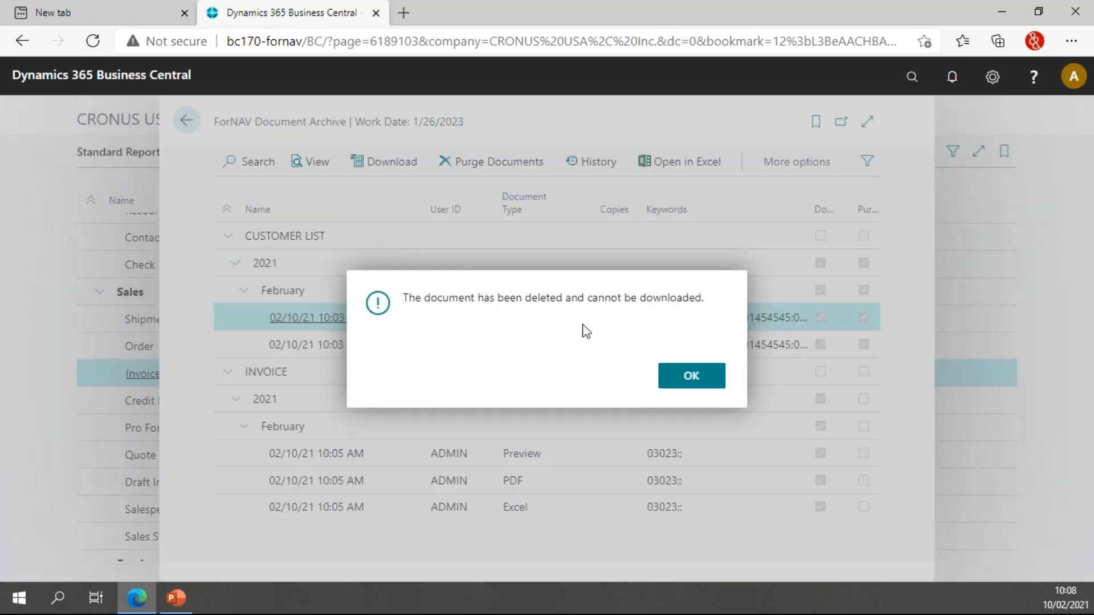
left_click(689, 375)
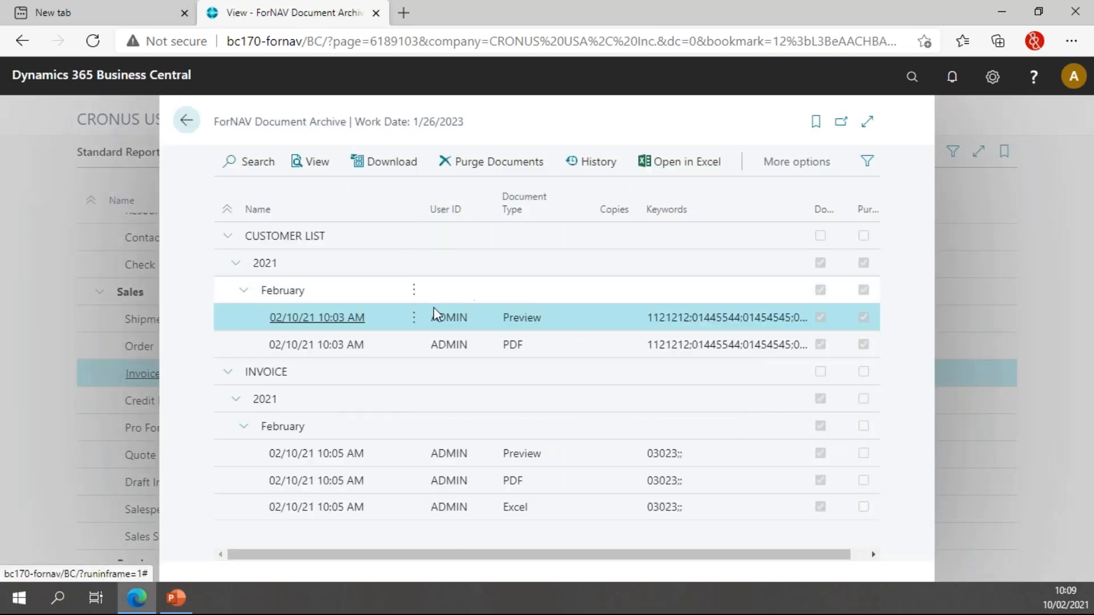
- Review the archive history of the Customer List Preview document, going through its viewed, downloaded and purged entries, and close the history
left_click(557, 347)
left_click(564, 324)
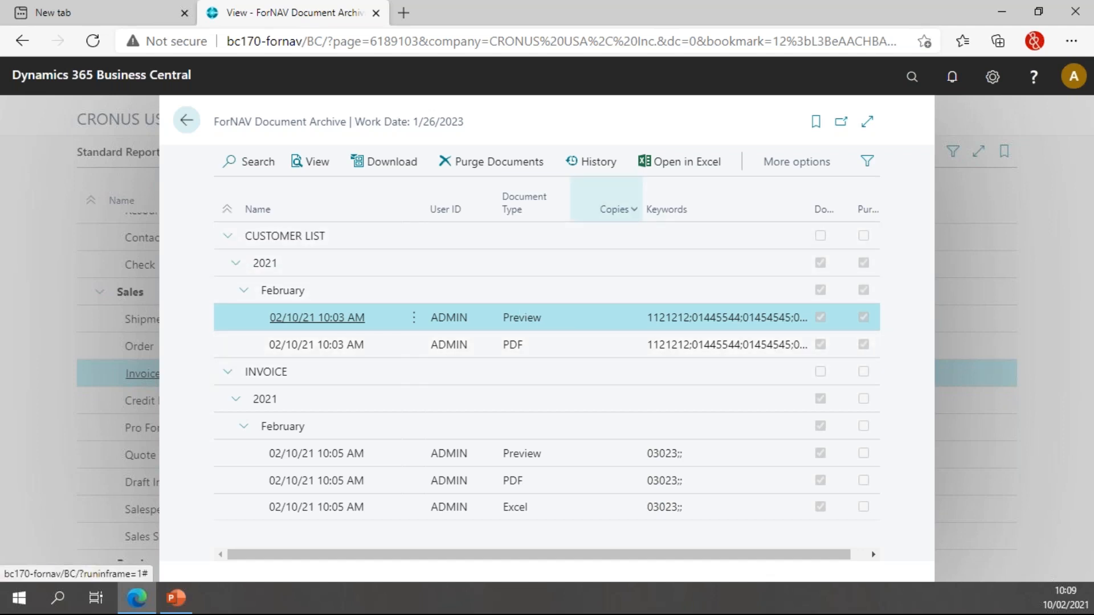
left_click(595, 170)
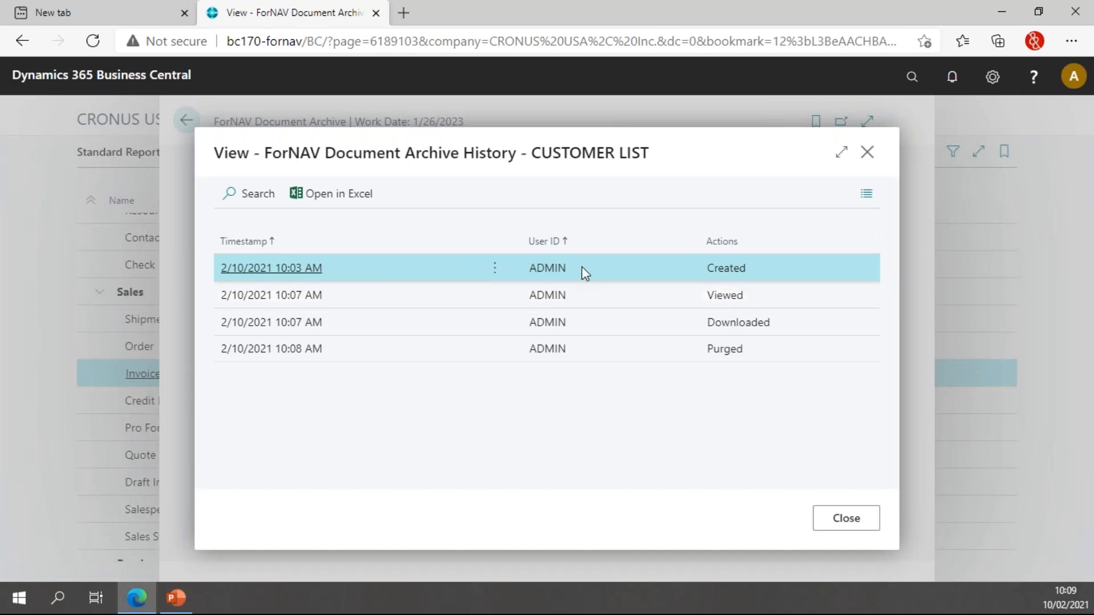
left_click(815, 295)
left_click(819, 319)
left_click(797, 345)
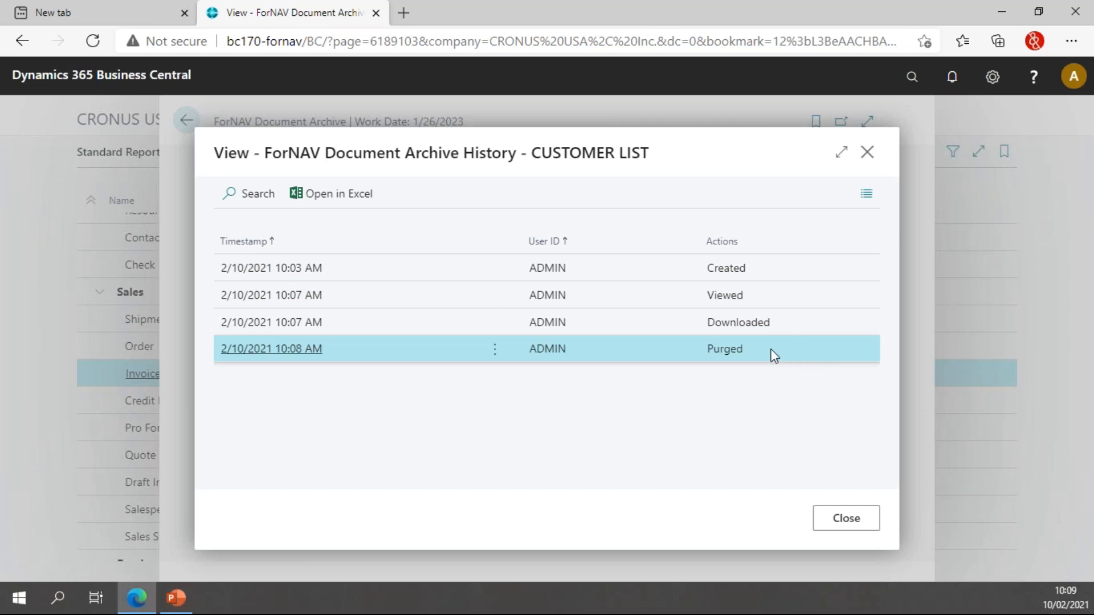
left_click(868, 154)
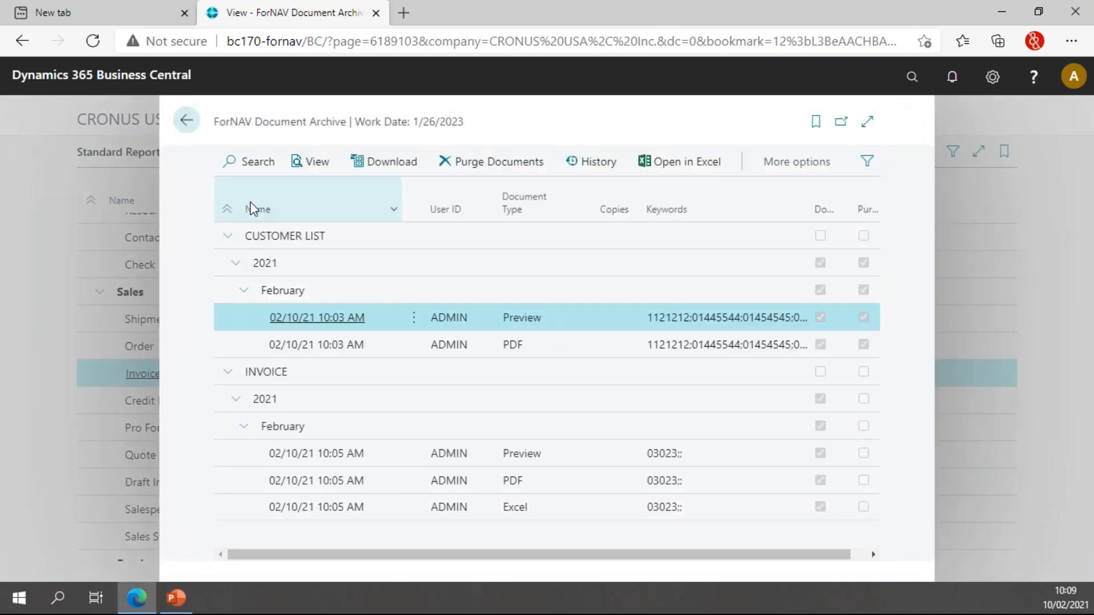
- Switch to the PowerPoint slide show and advance to the Summary slide
left_click(193, 608)
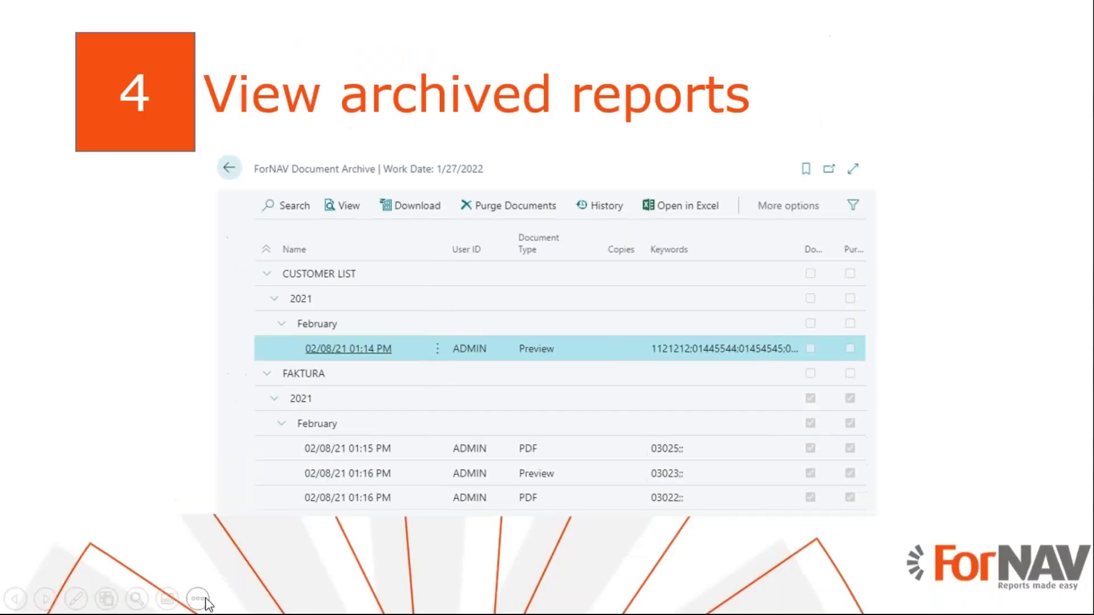
left_click(956, 312)
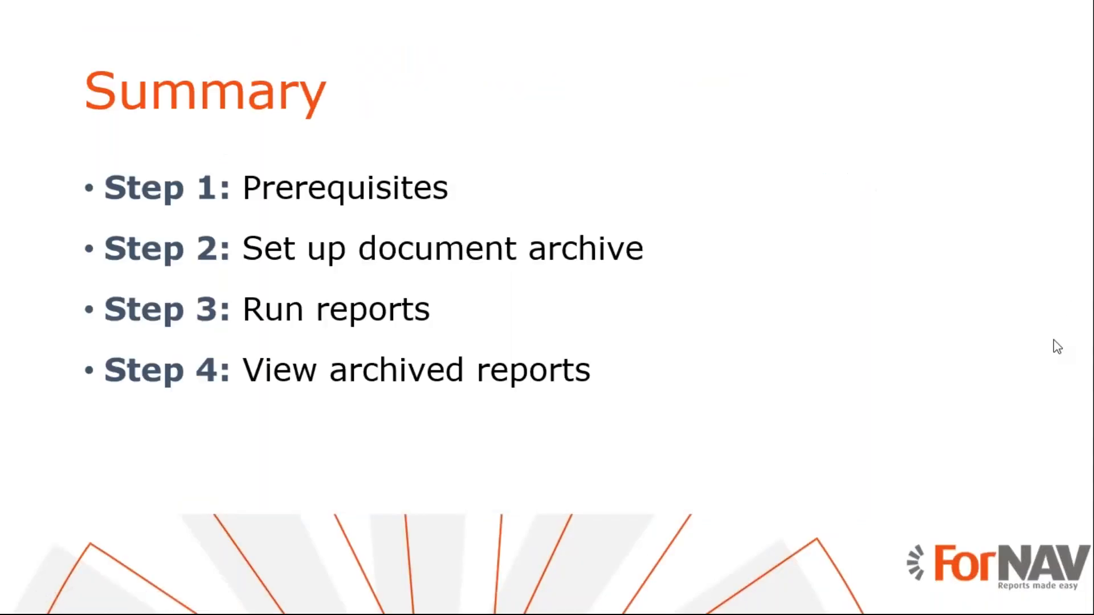